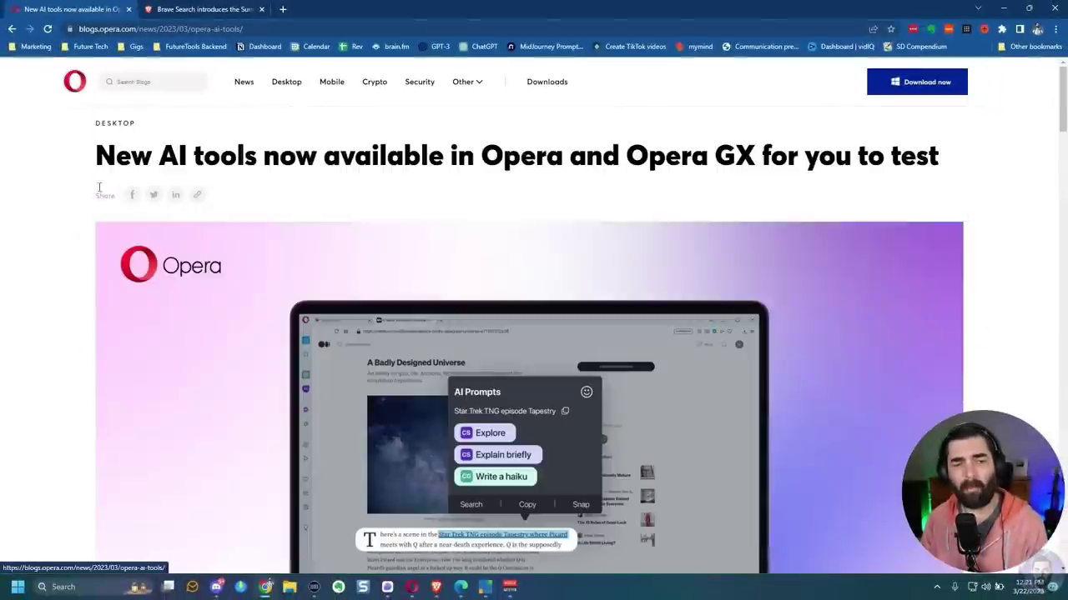
drag(76, 164, 586, 151)
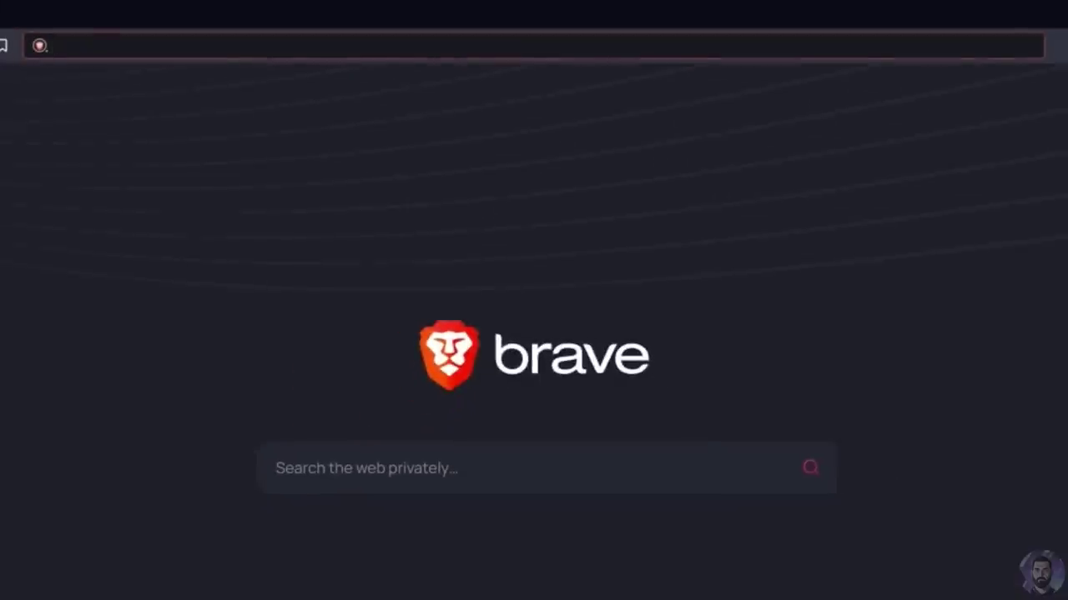
Step: Search Brave for 'What is the best AI art generator?' and highlight part of the Summarizer answer
text(What is the best )
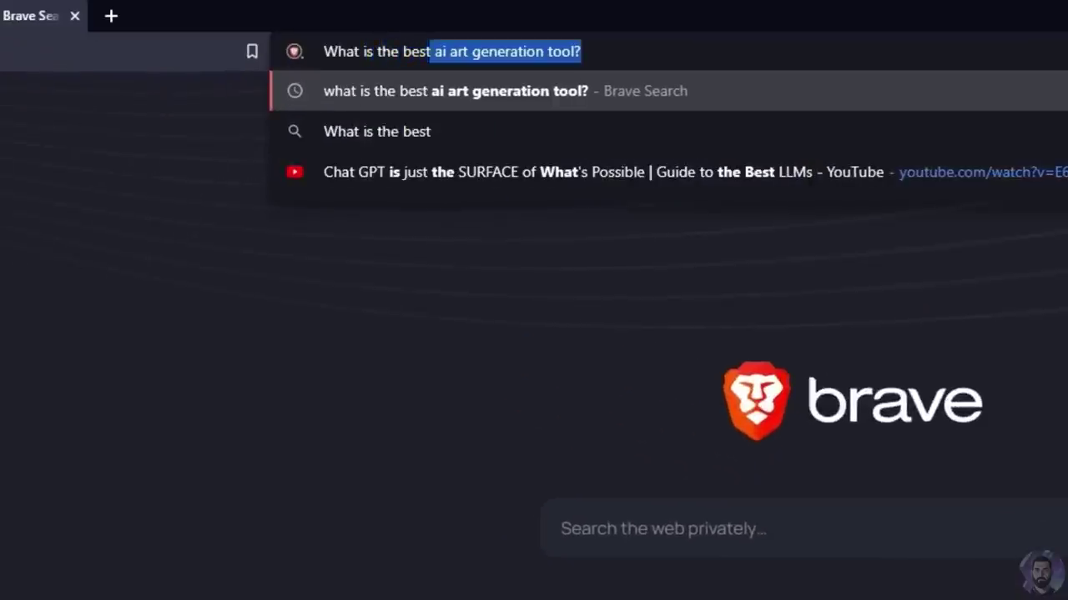
text(AI art generator?)
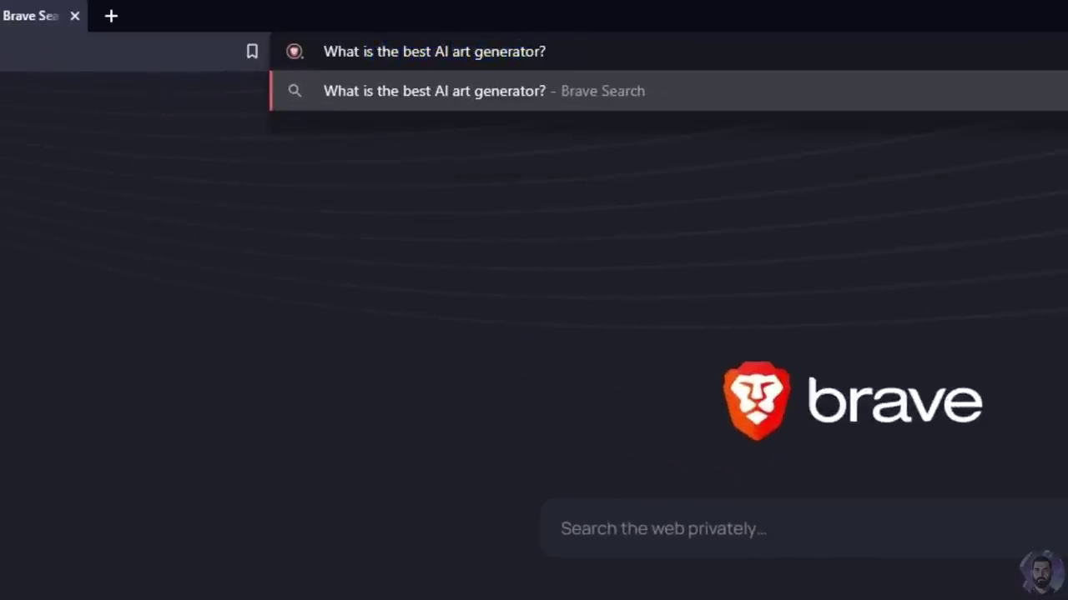
key(Return)
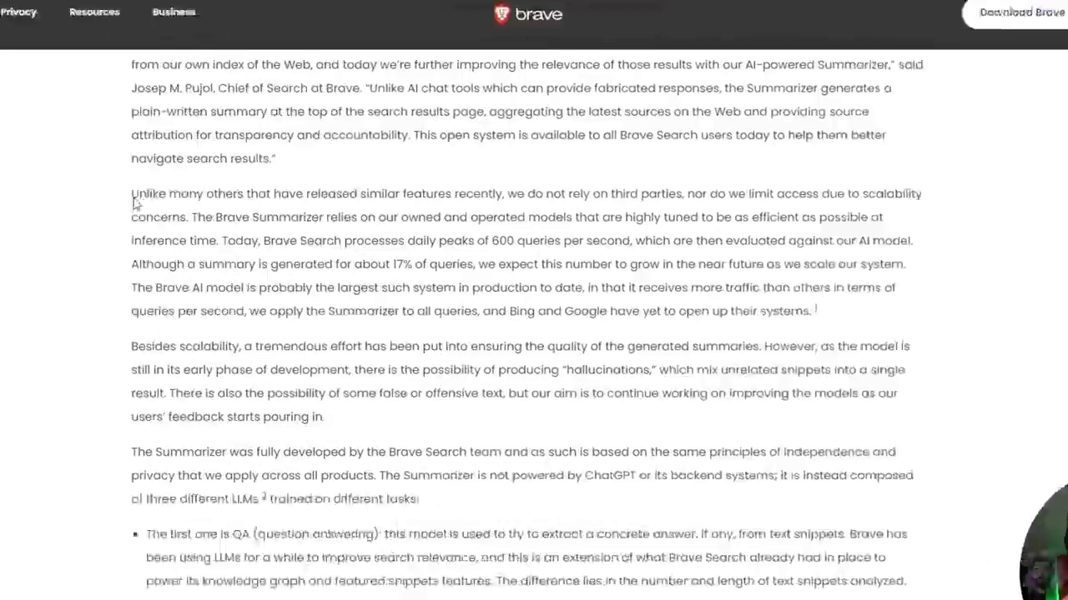
drag(227, 205, 426, 215)
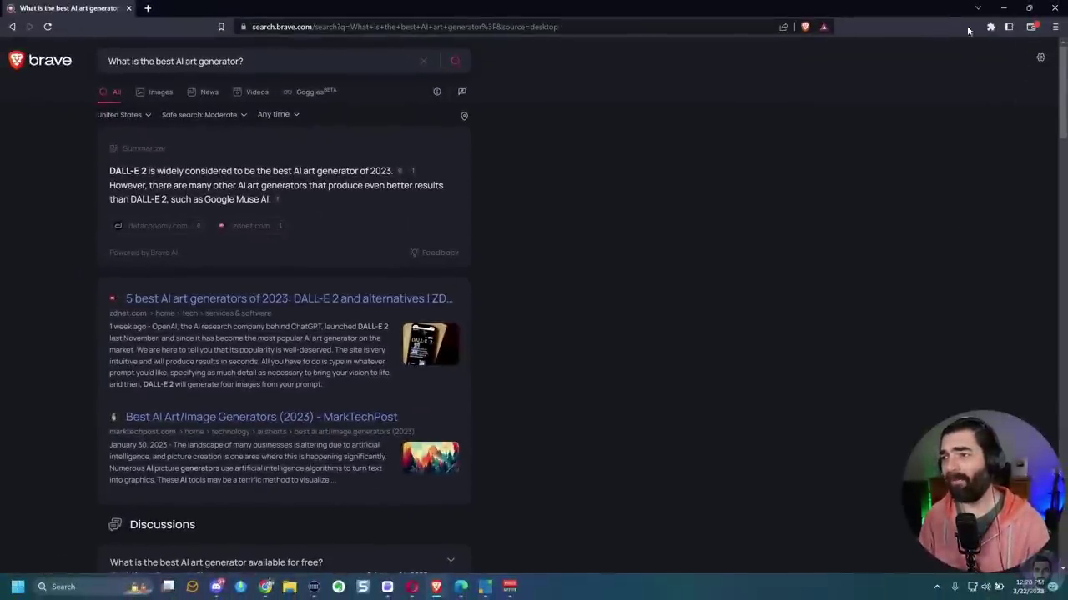
Step: Search Brave with a 'Who is …?' question about a person and scroll down to the Videos section
click(1055, 29)
click(1055, 30)
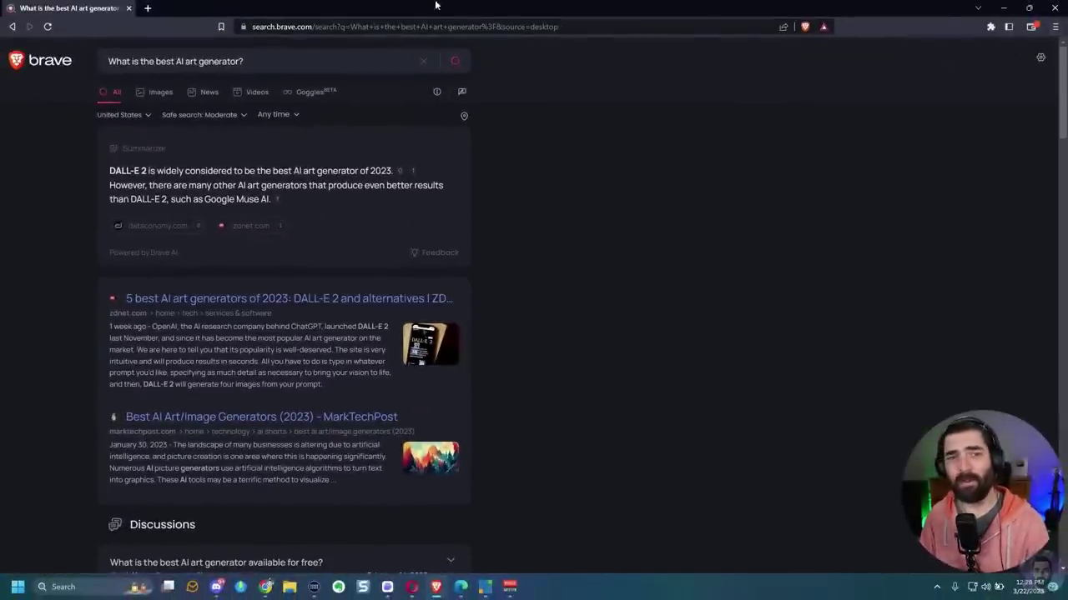
click(367, 26)
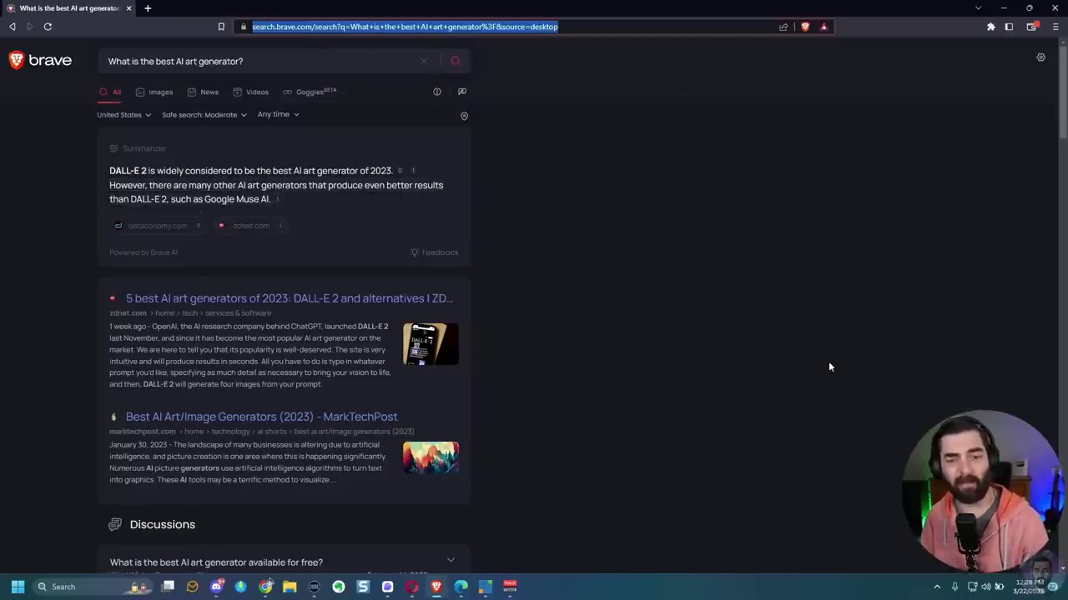
text(Whg is Matt Wolfe?)
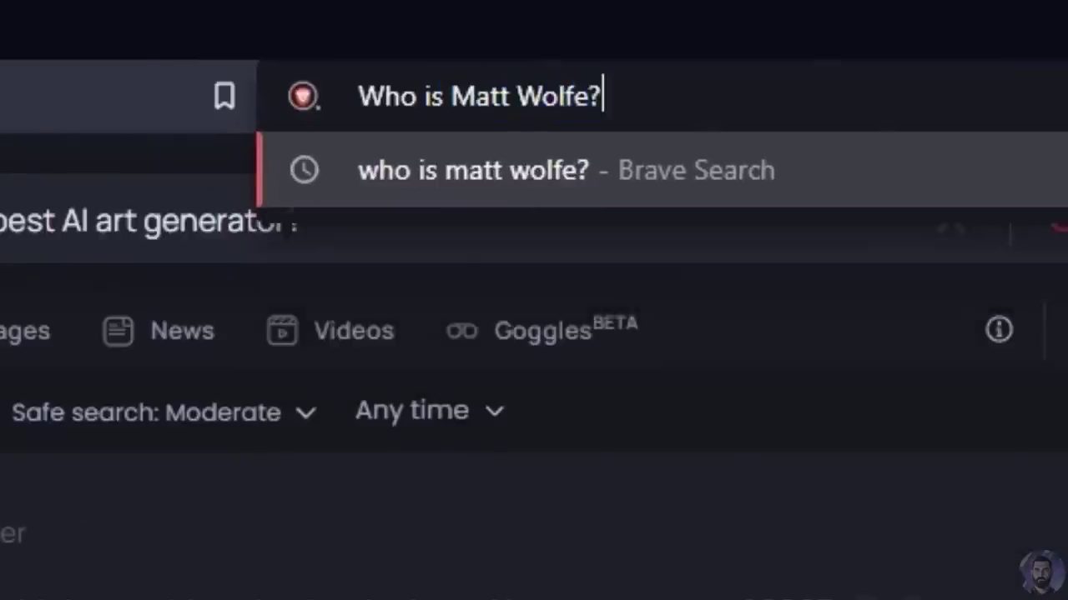
key(Return)
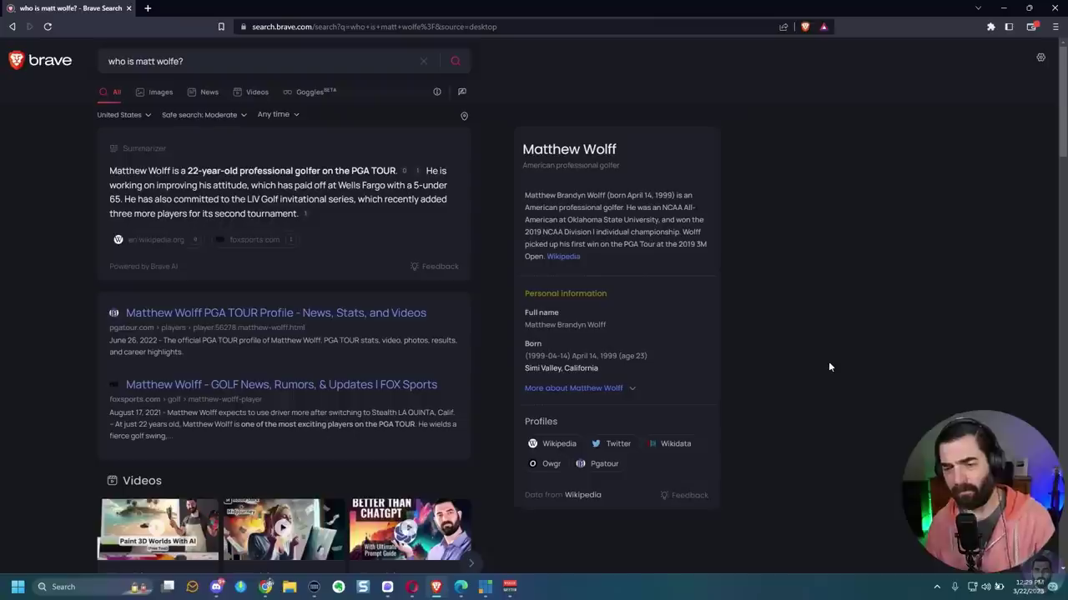
scroll(452, 353, down, 4)
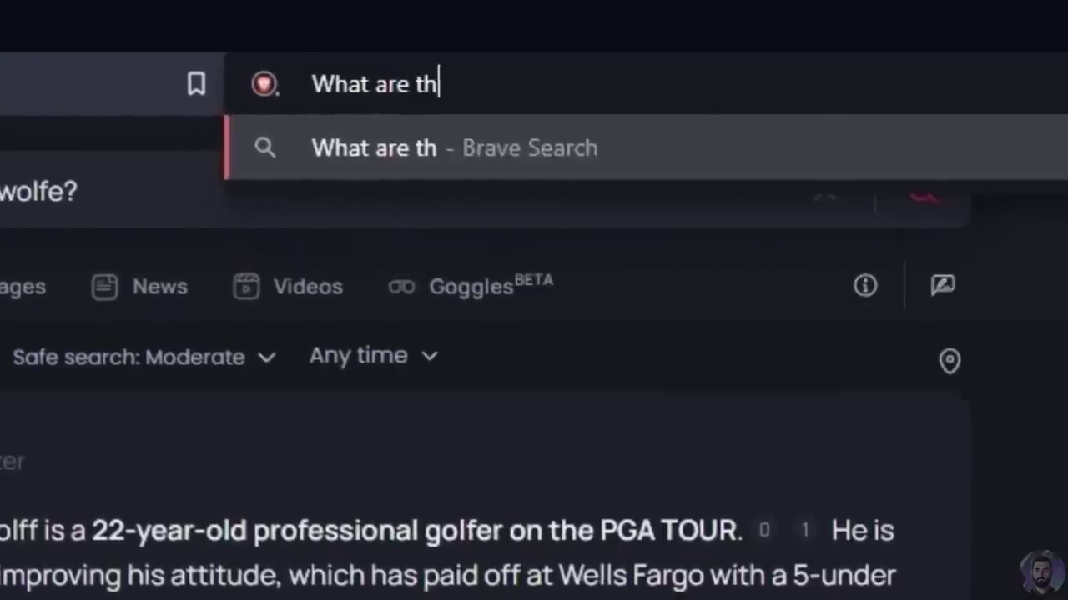
Step: Search for the main benefits of Brave AI, then of ChatGPT, then of Bing's AI
text(its of Brave AI)
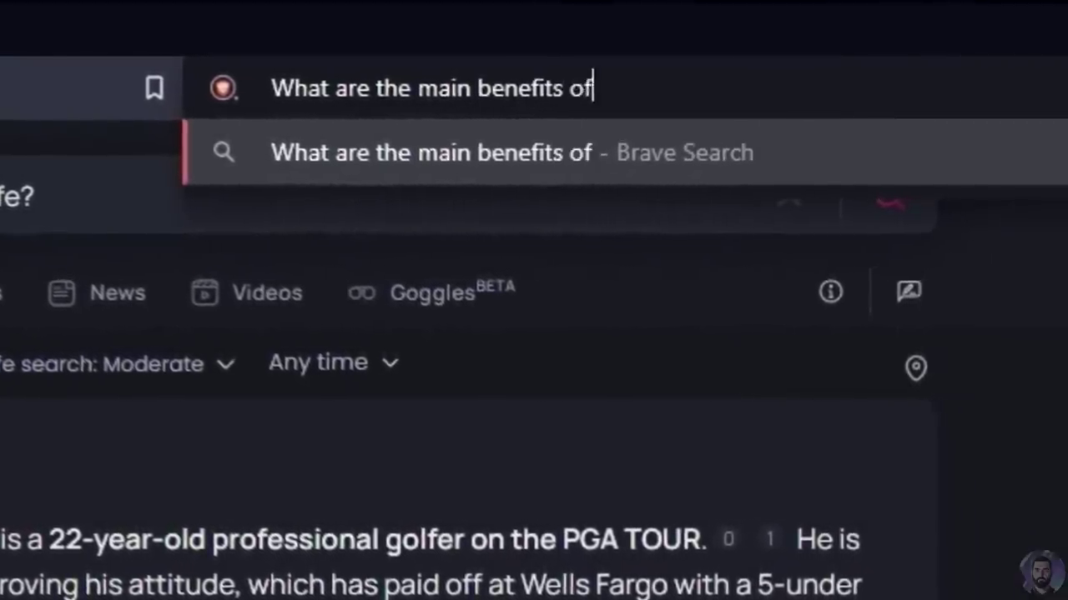
text(?)
key(Return)
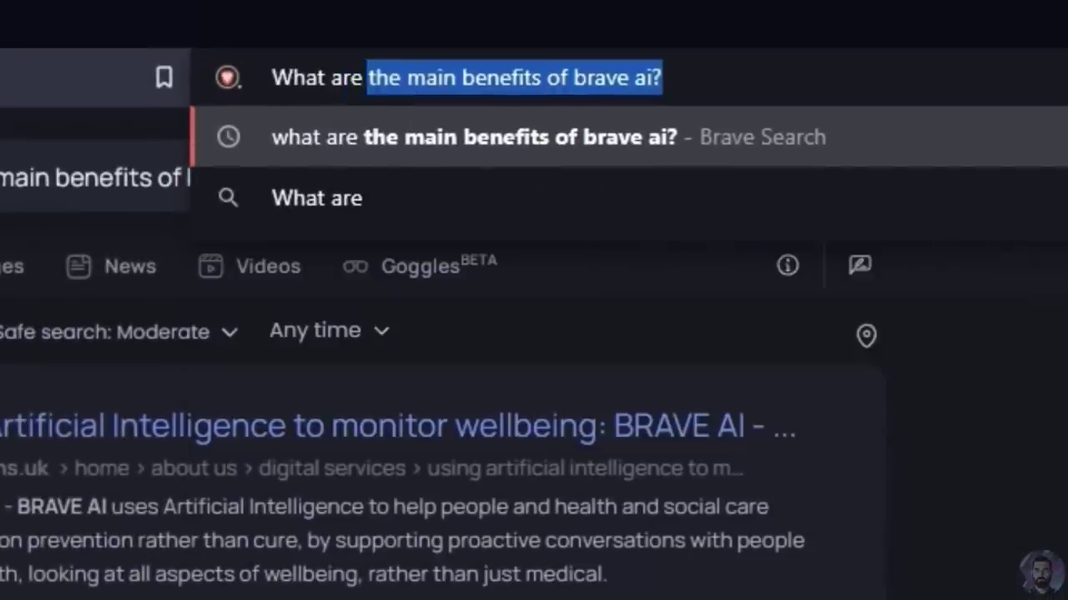
text(the benefits of)
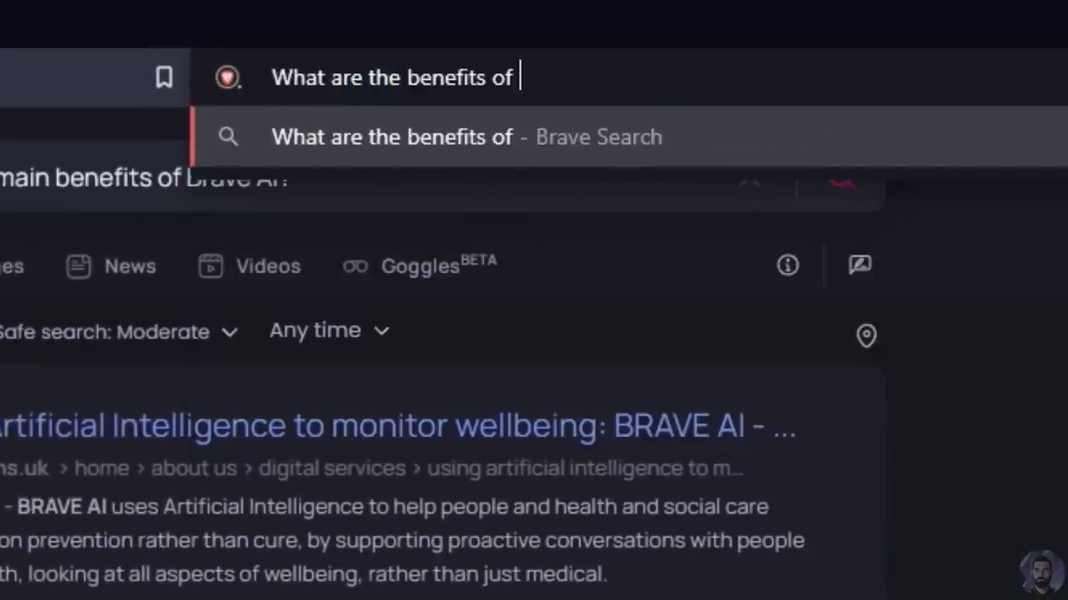
text(ChatGPT?)
key(Return)
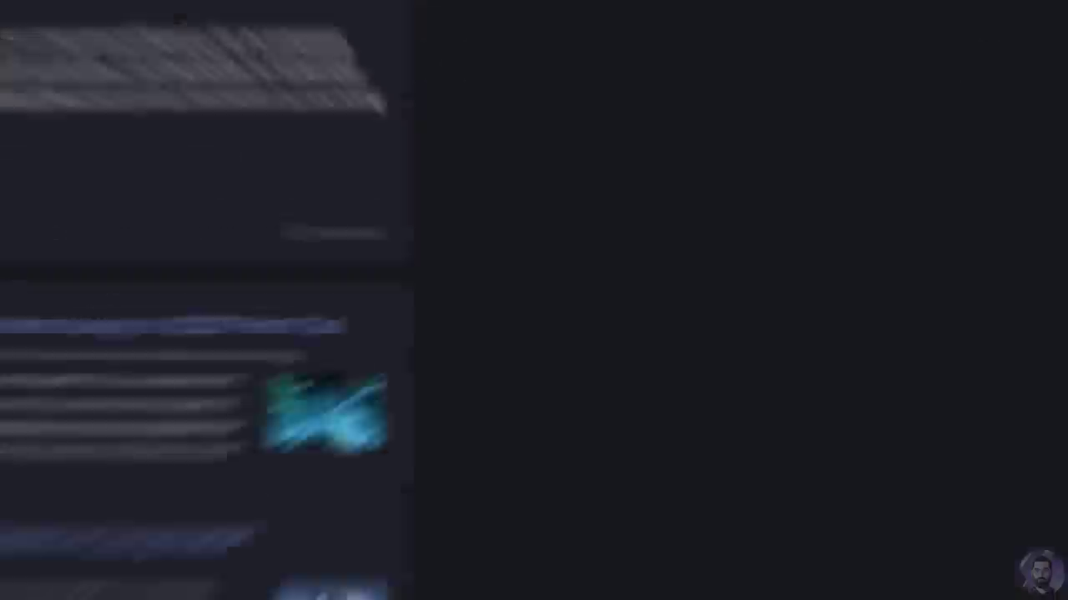
key(ctrl+l)
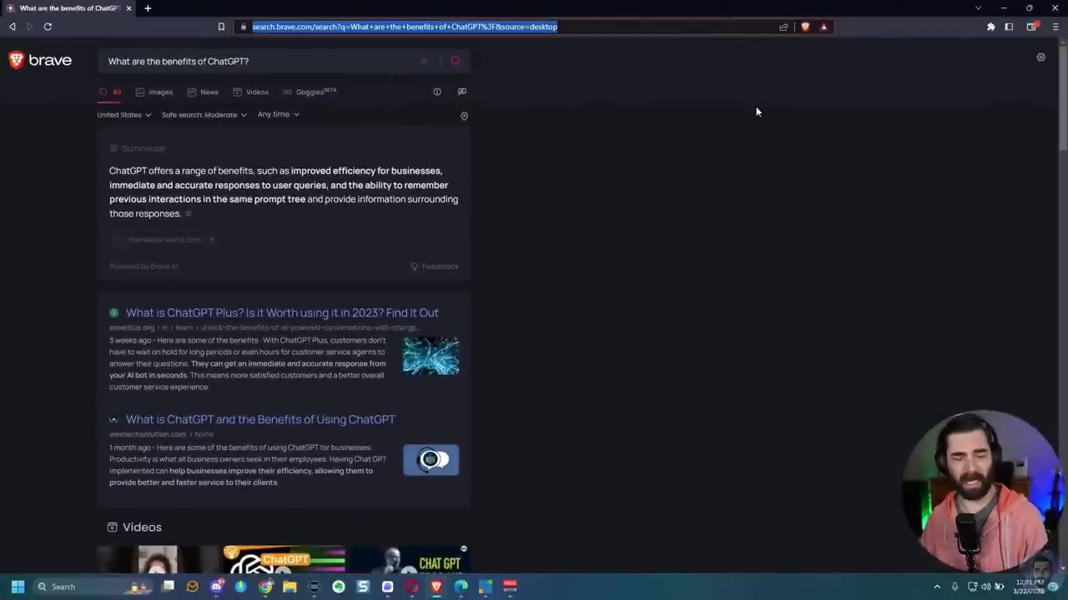
text(What are the bef)
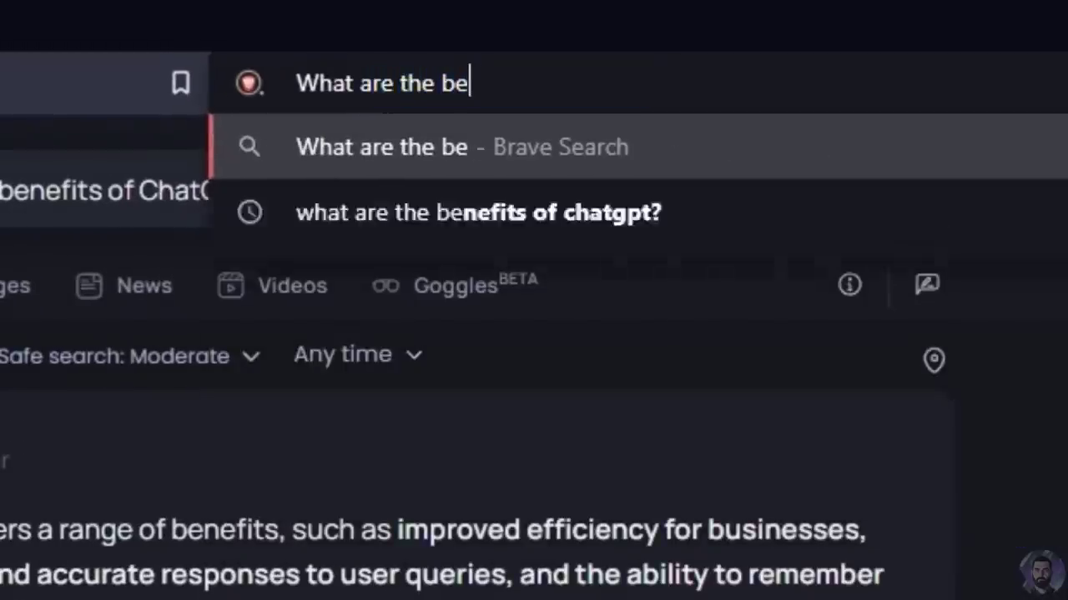
text(nefits of Bing's AI)
key(Return)
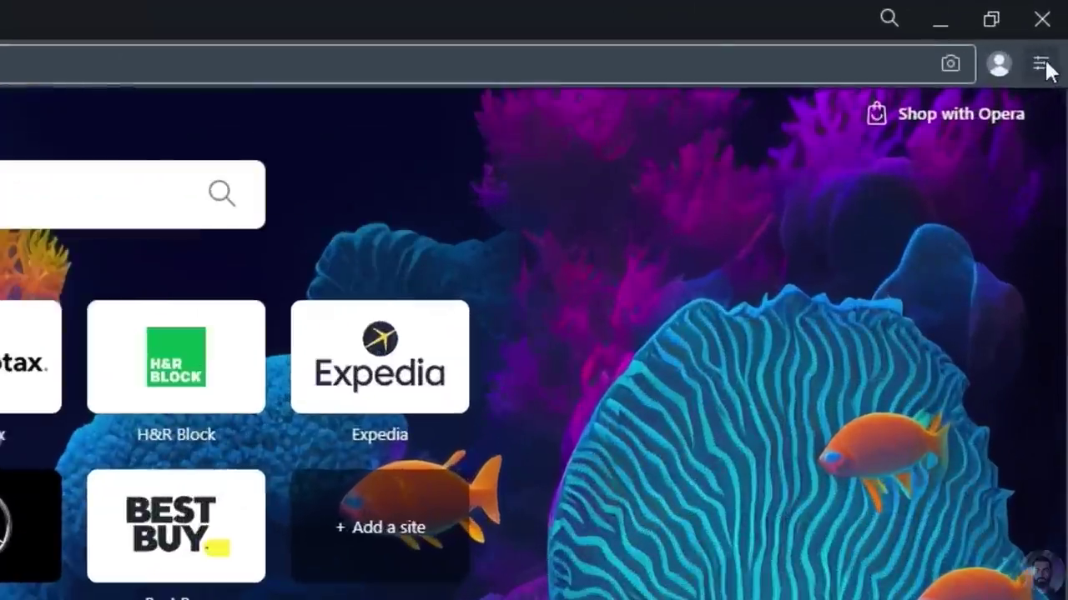
Step: Turn on the AI Prompts (Early Access) toggle in Opera's Easy Setup panel
click(1042, 64)
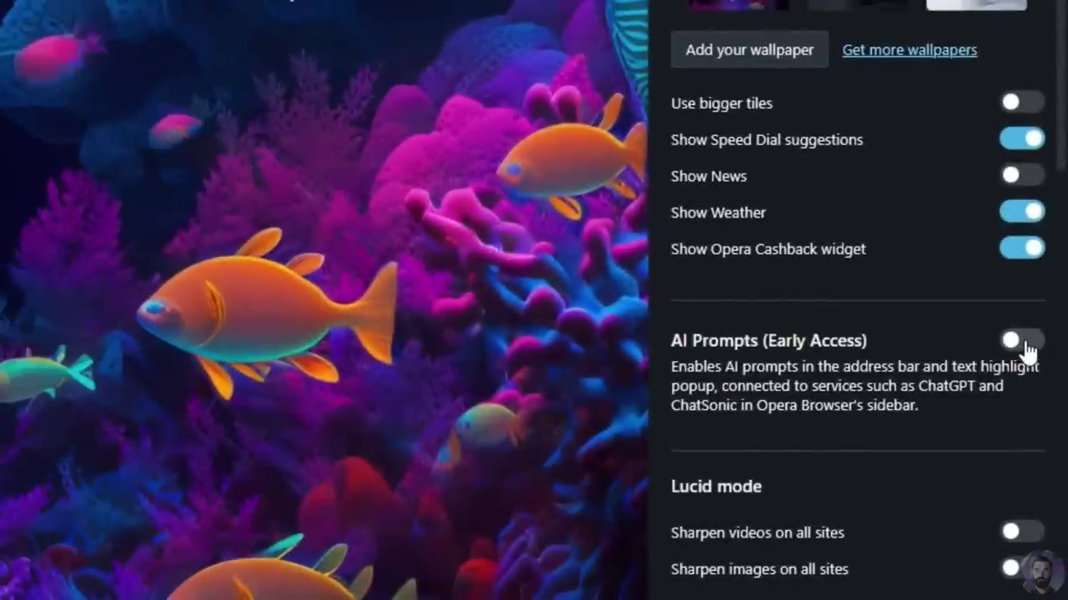
click(1021, 342)
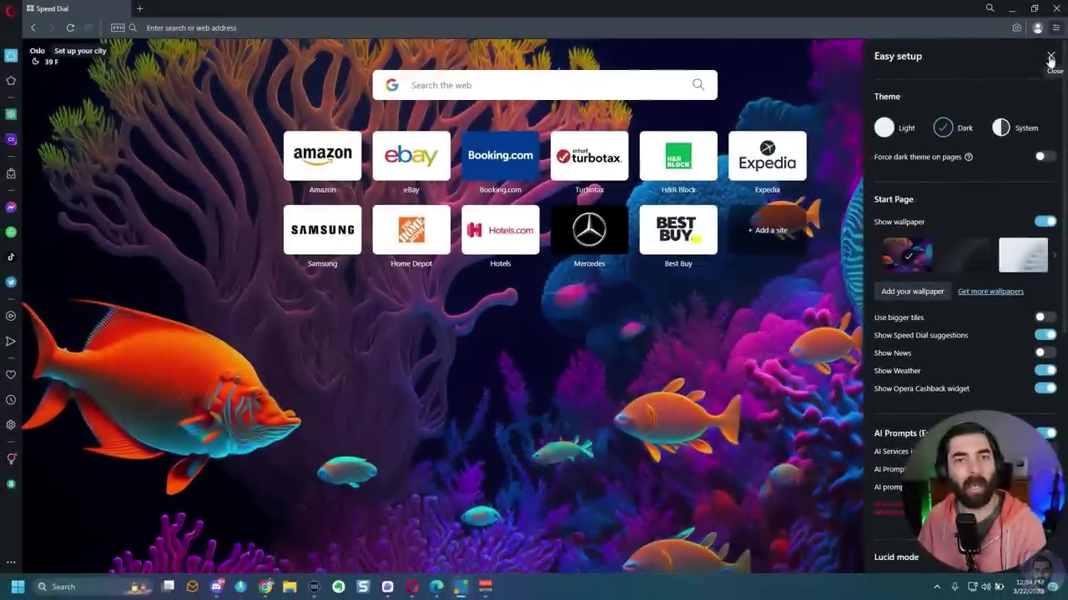
click(1049, 61)
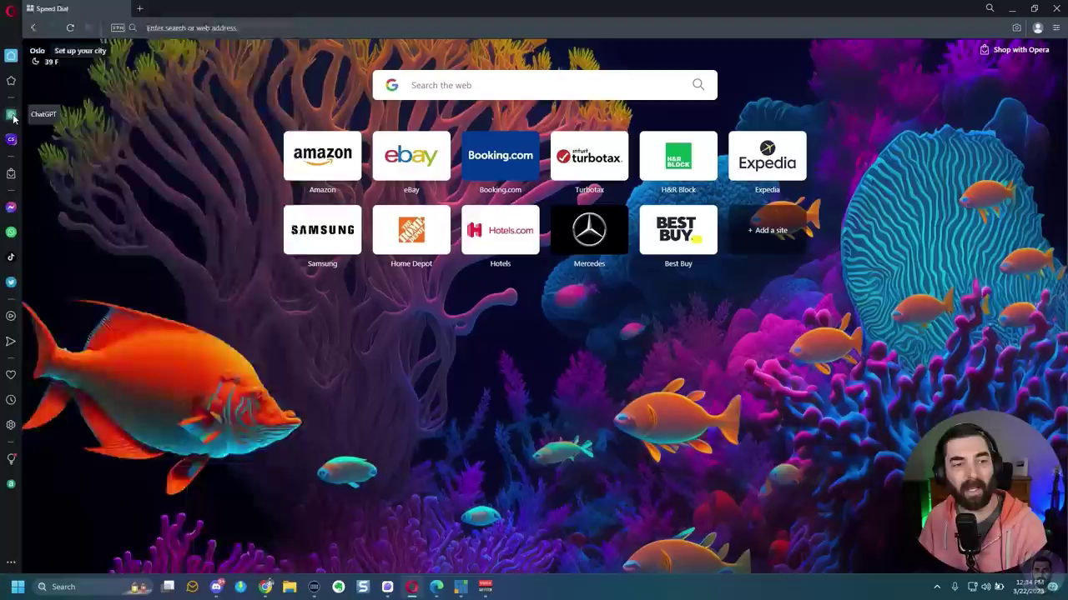
click(23, 102)
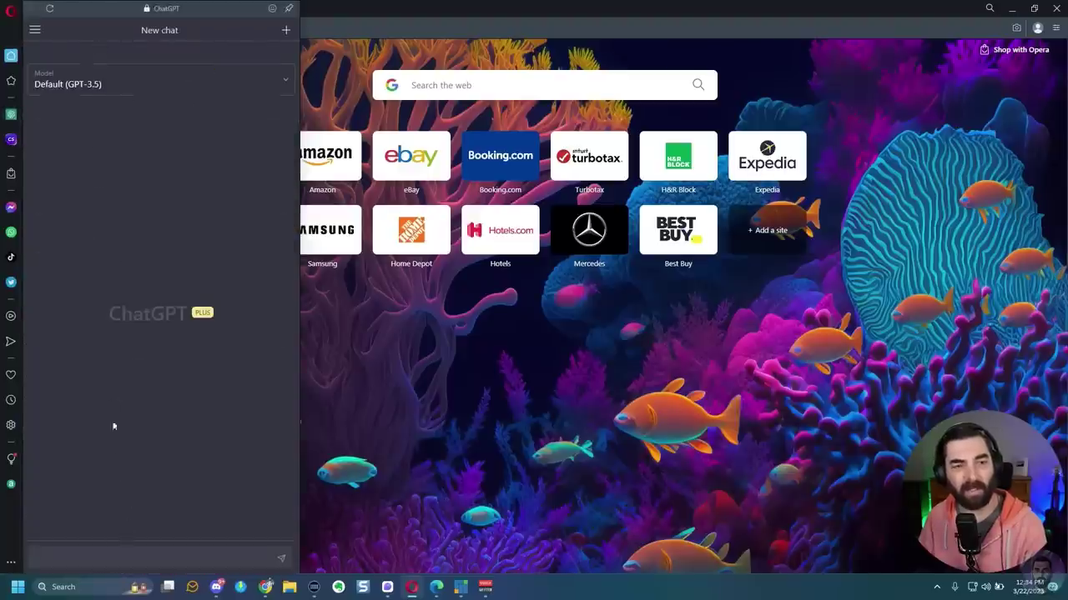
click(10, 140)
scroll(170, 489, down, 15)
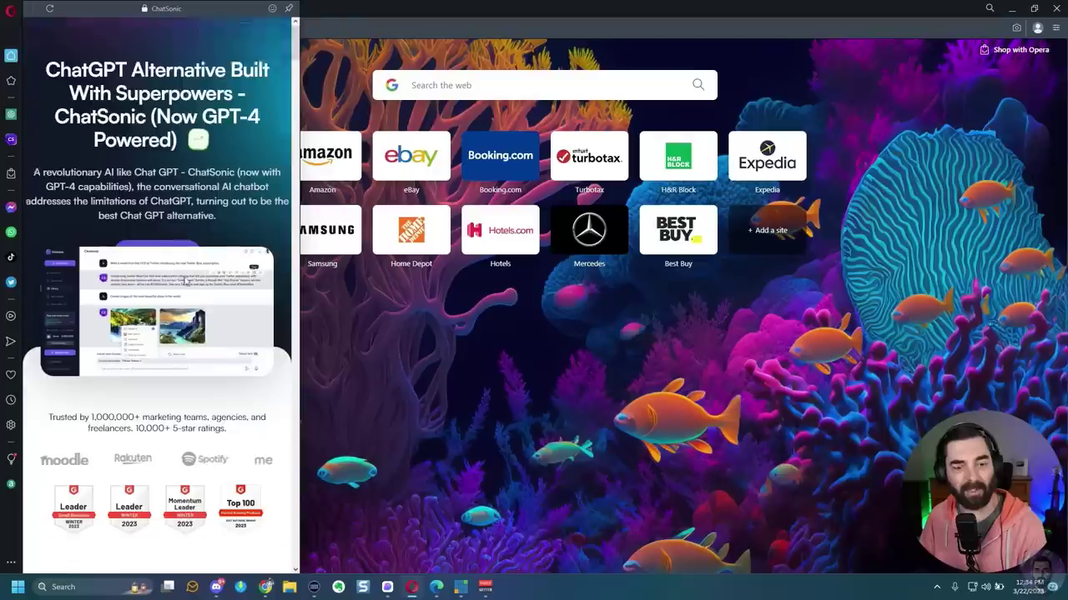
scroll(212, 351, up, 15)
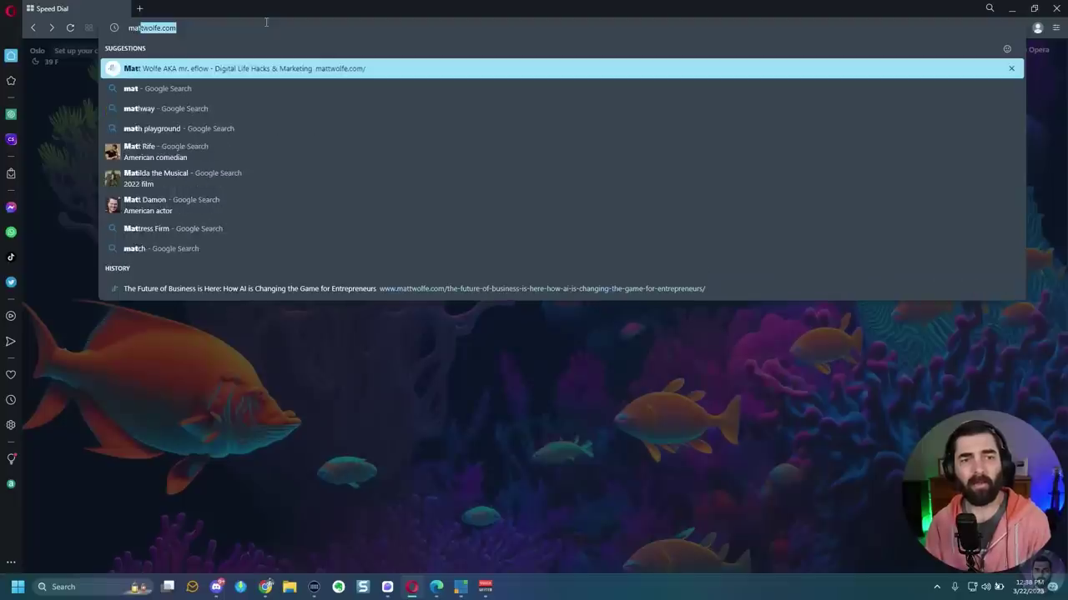
Step: Go to the suggested blog, open the AI-for-entrepreneurs article and scroll to its first section
key(Return)
scroll(693, 312, down, 2)
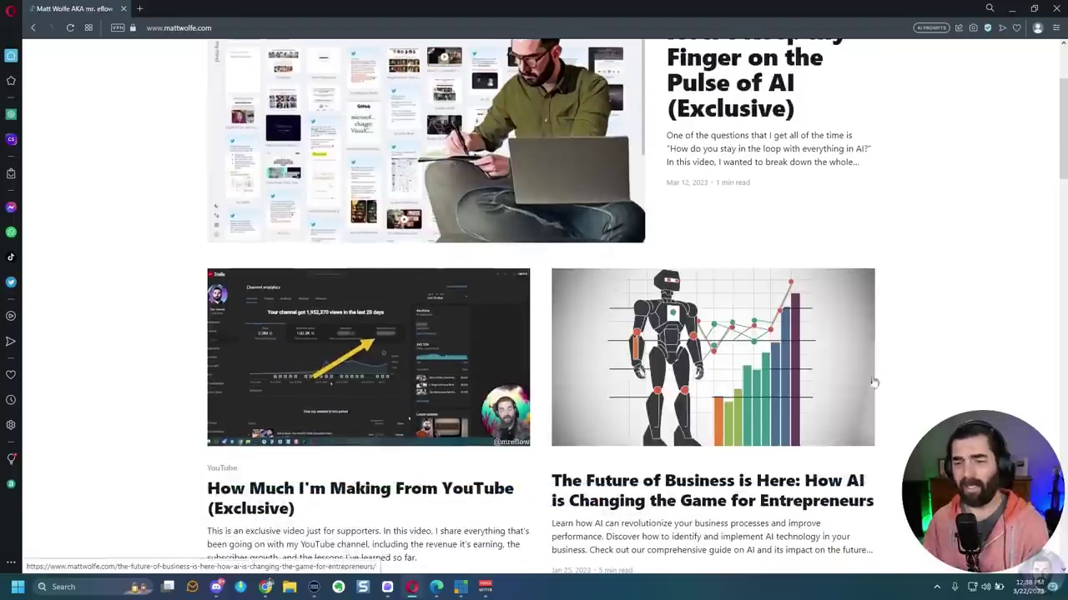
click(631, 495)
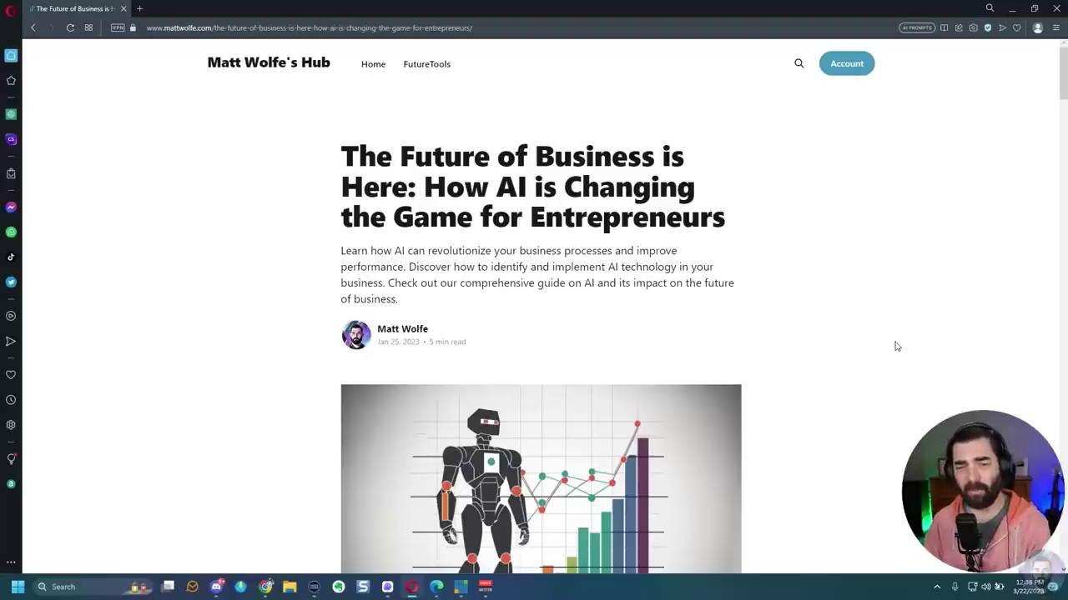
scroll(895, 352, down, 10)
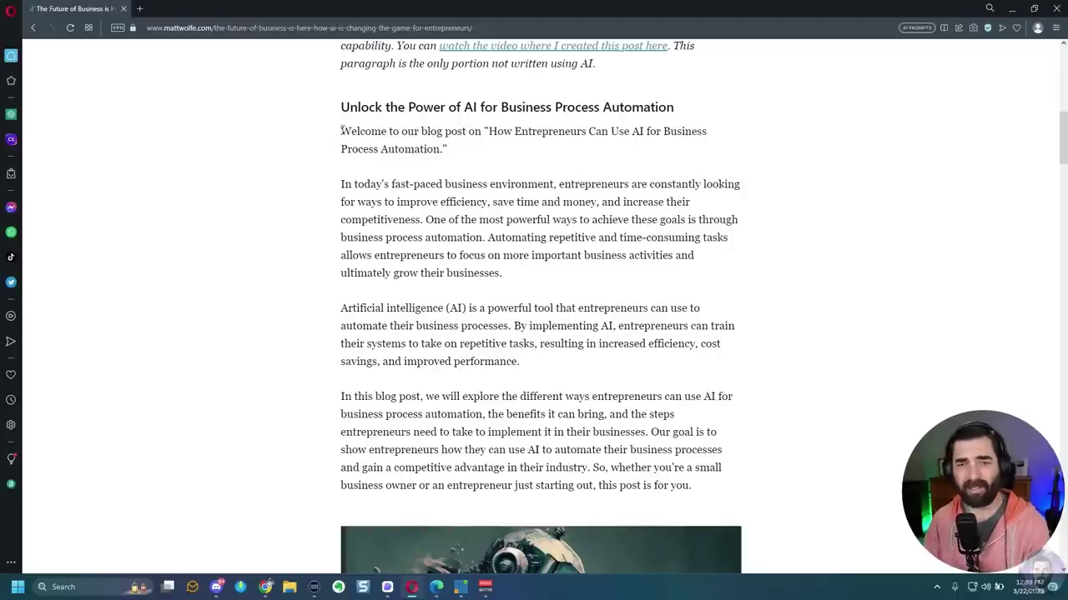
Step: Have ChatSonic briefly explain and ChatGPT shorten the selected intro paragraphs, then close the sidebar
drag(341, 130, 725, 493)
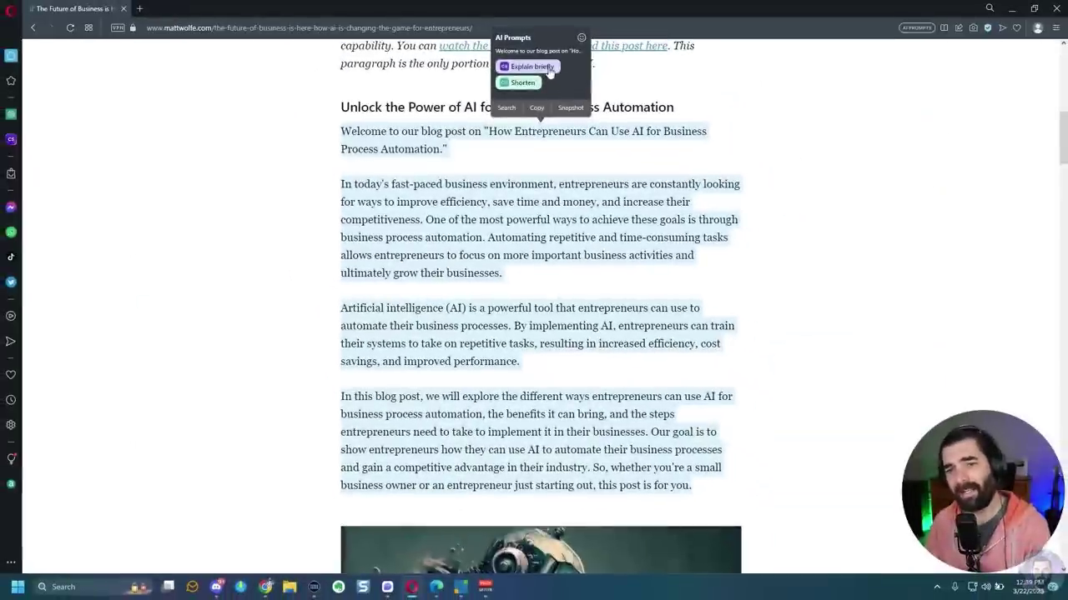
click(548, 68)
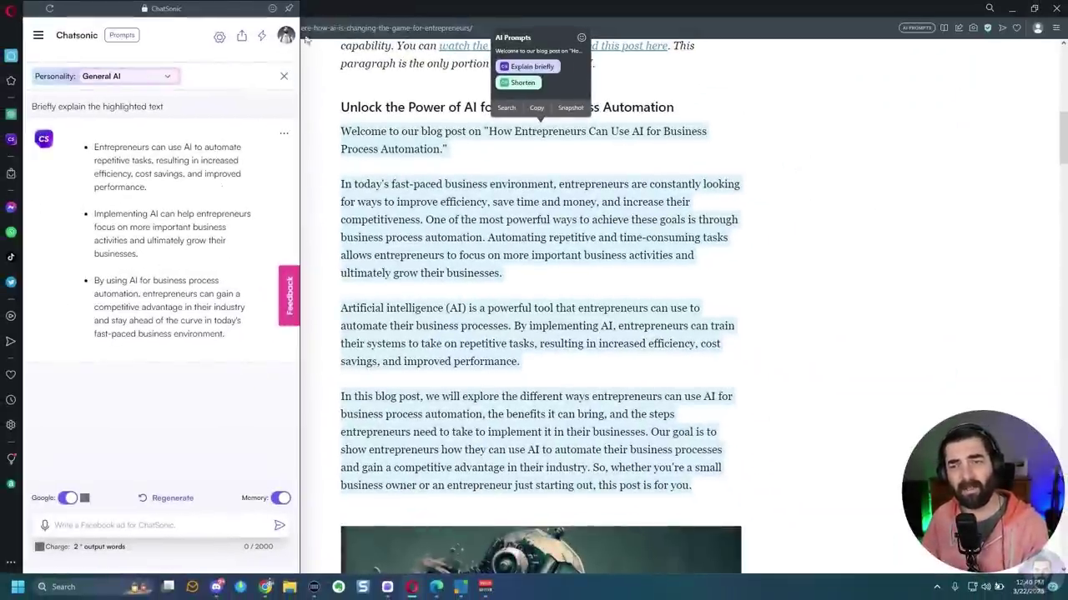
click(517, 83)
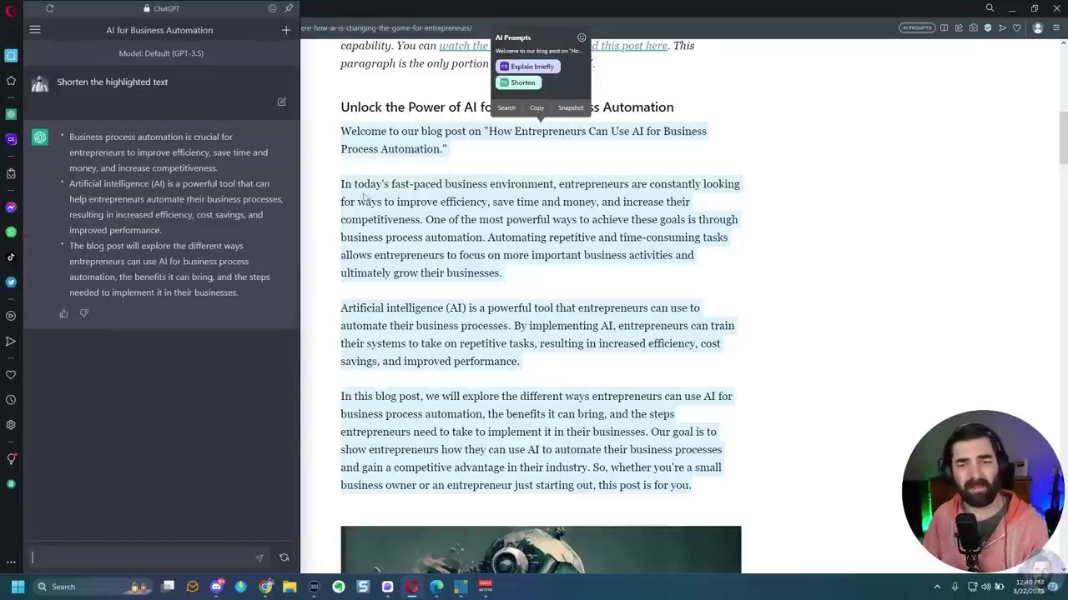
click(572, 425)
Step: Extend the article highlight to include the author bio, then close the ChatSonic panel
scroll(519, 572, down, 15)
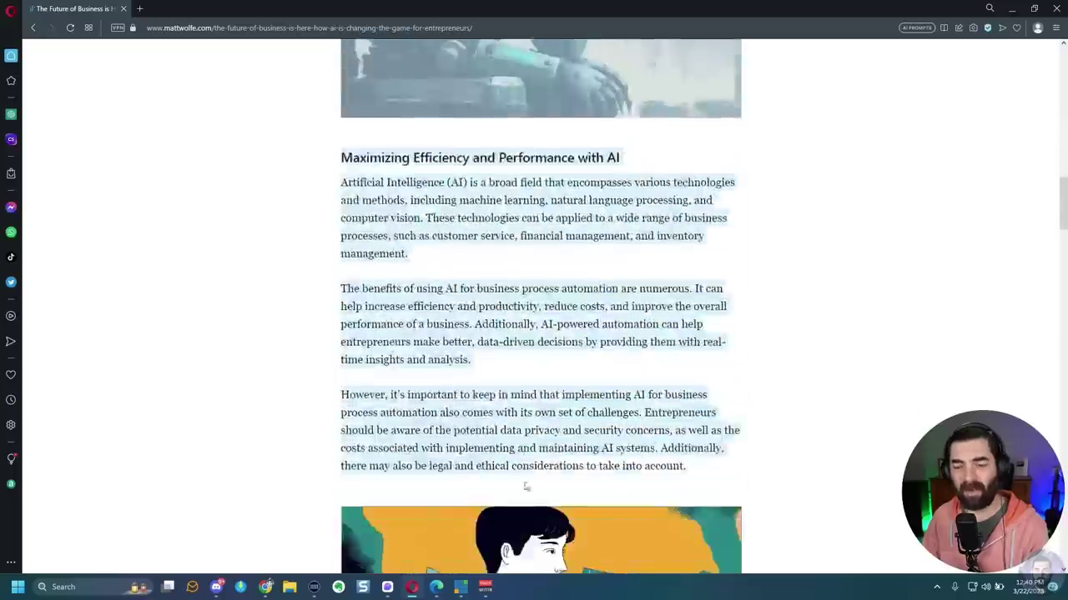
scroll(519, 572, down, 20)
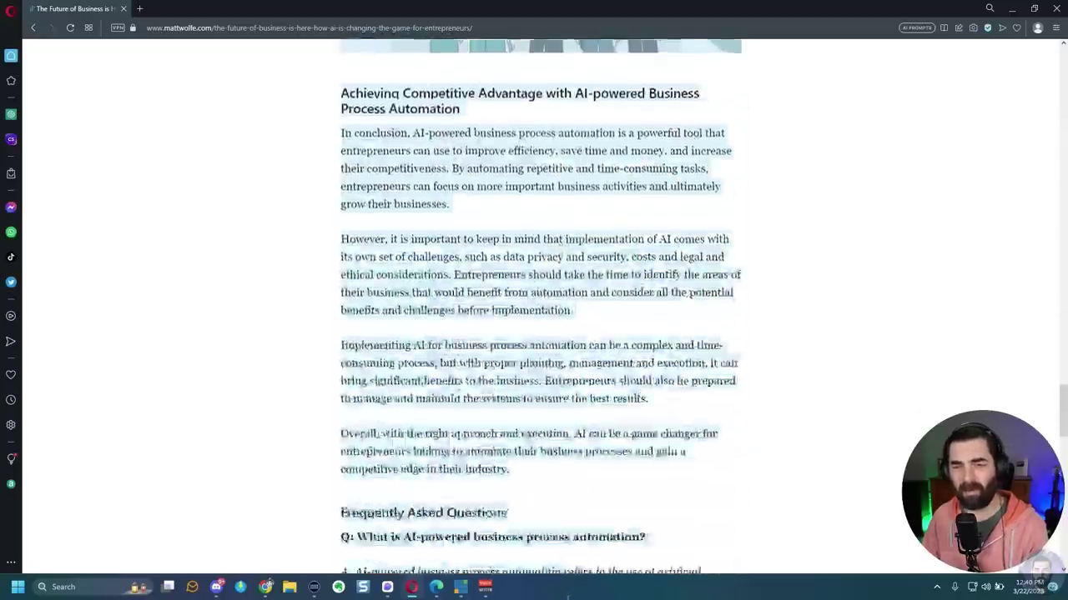
scroll(565, 476, down, 3)
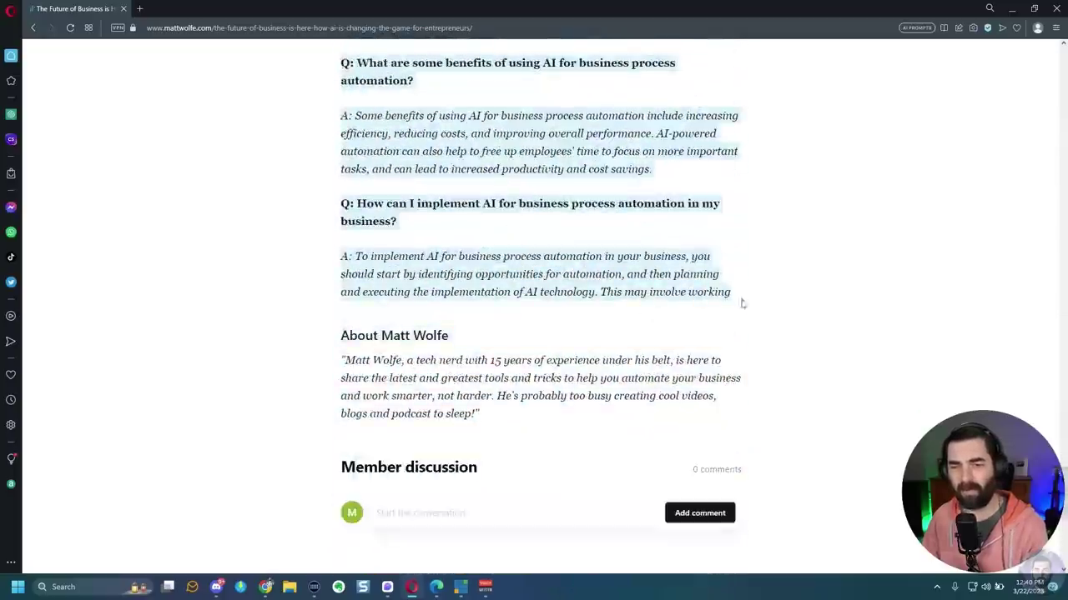
drag(742, 304, 698, 419)
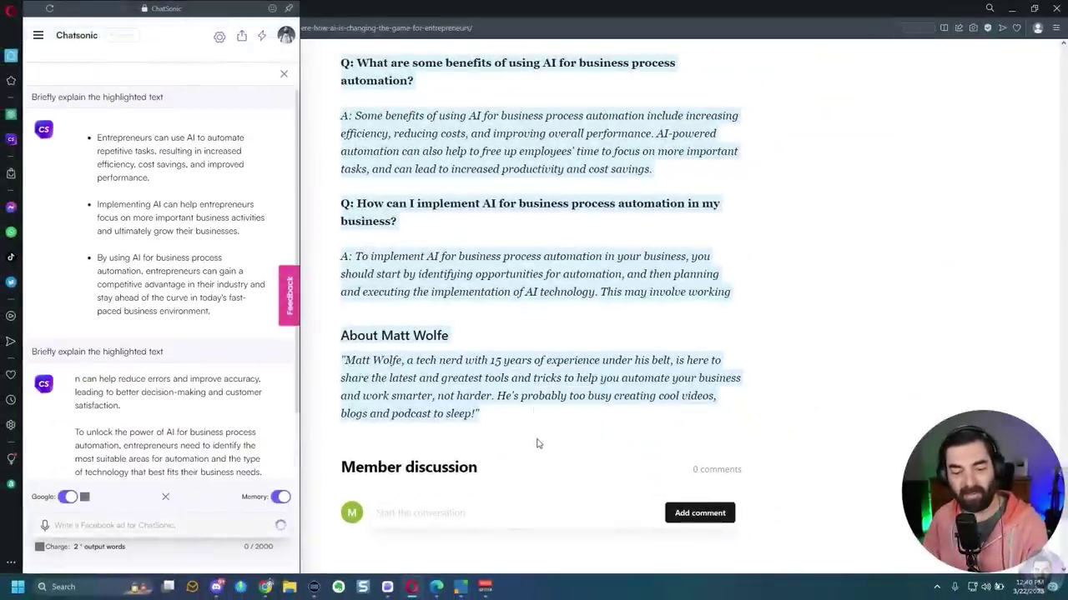
scroll(536, 444, up, 15)
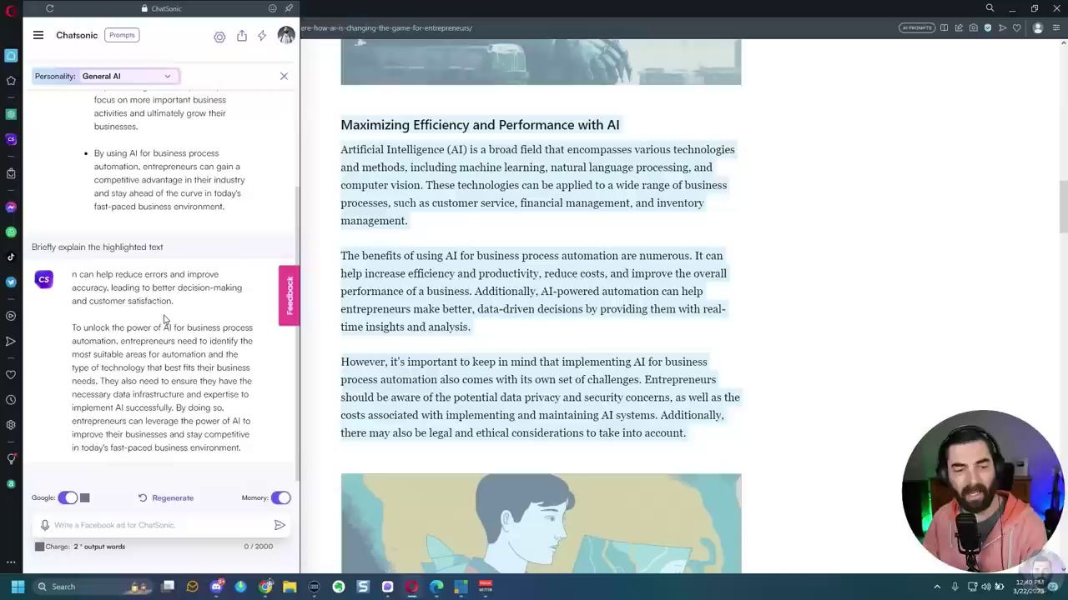
click(784, 334)
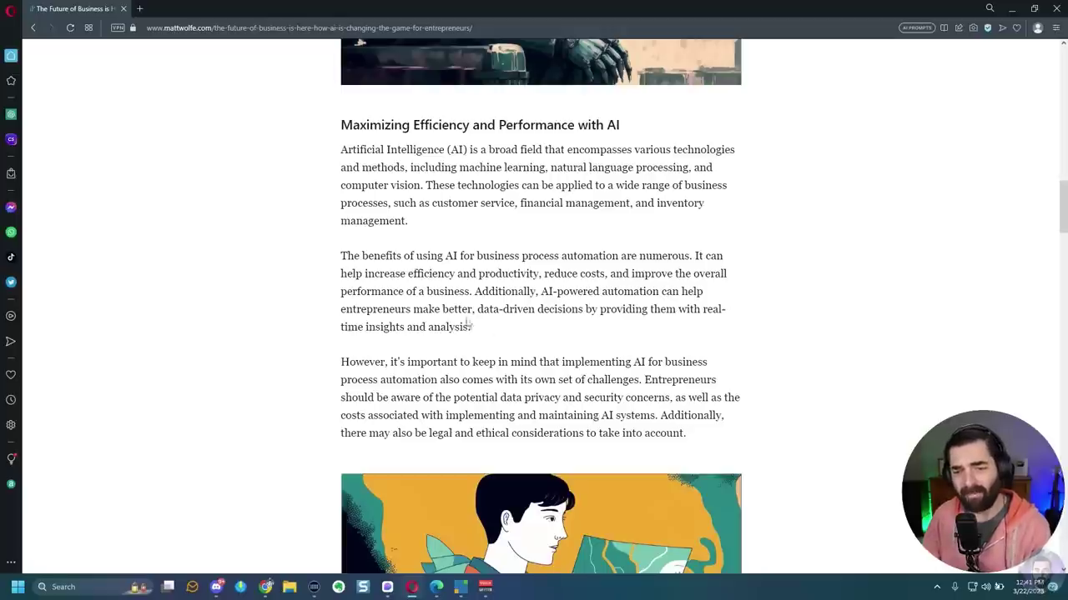
Step: Have ChatGPT turn the 'The benefits of using AI…' paragraph into football commentary
drag(354, 268, 338, 256)
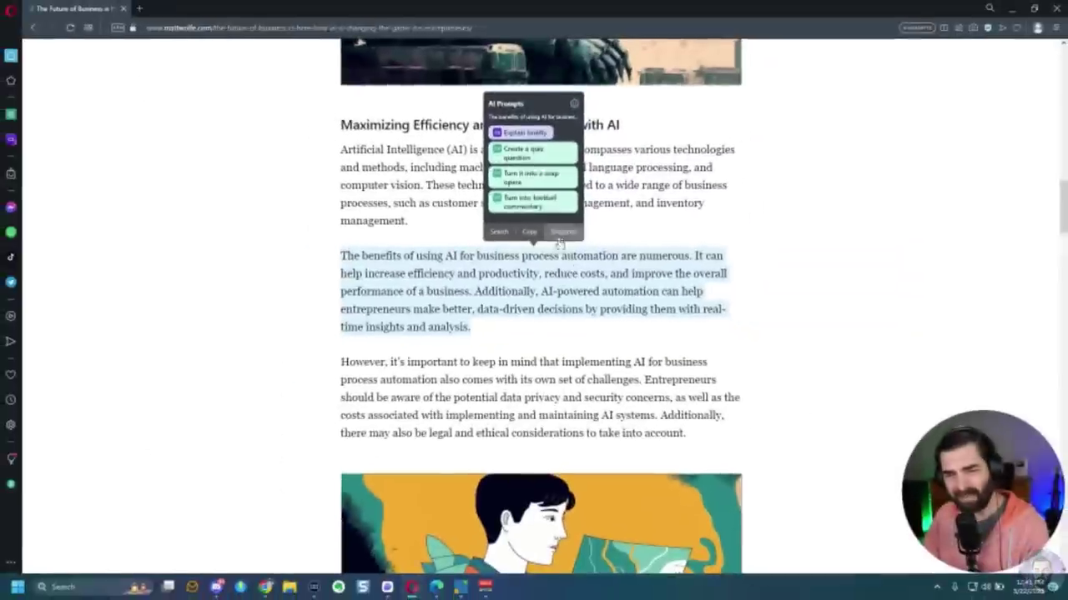
click(534, 205)
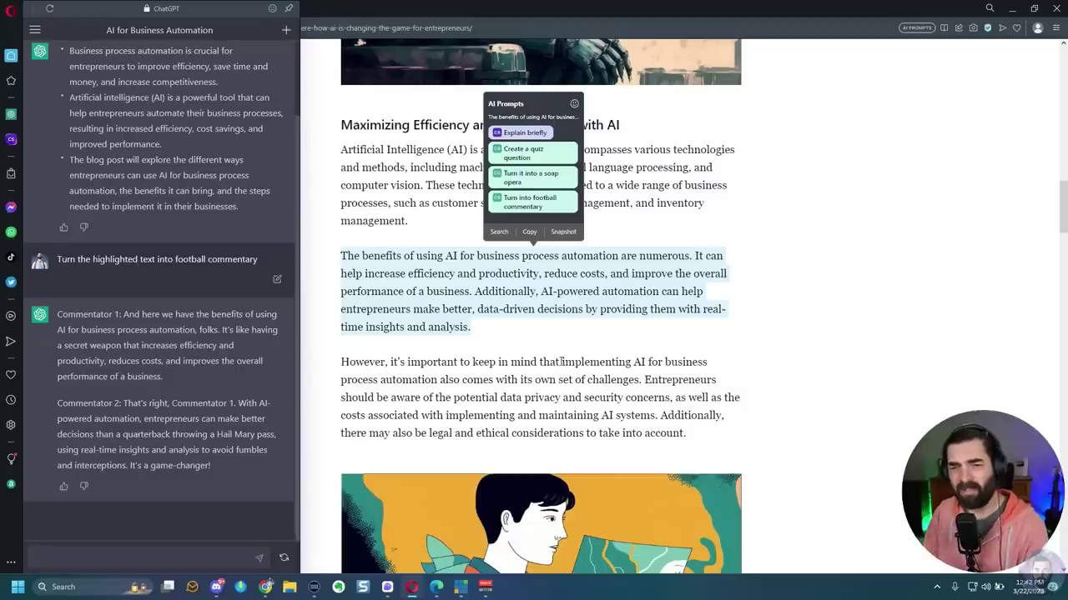
Step: Have ChatGPT make a joke and a quiz question from the 'Overall, implementing AI…' paragraph
click(557, 354)
scroll(806, 456, down, 15)
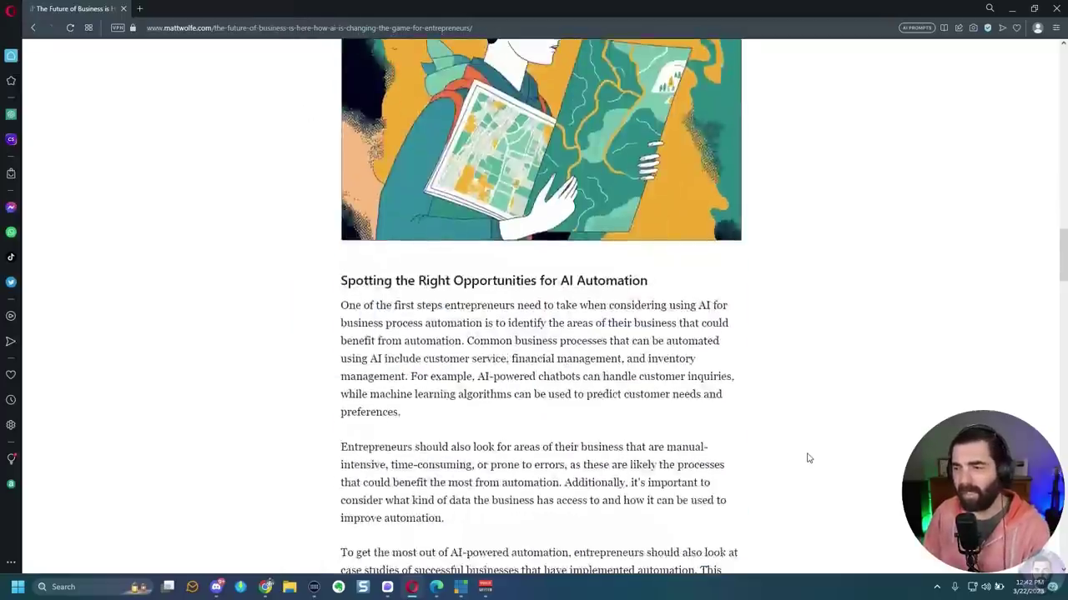
scroll(839, 432, down, 2)
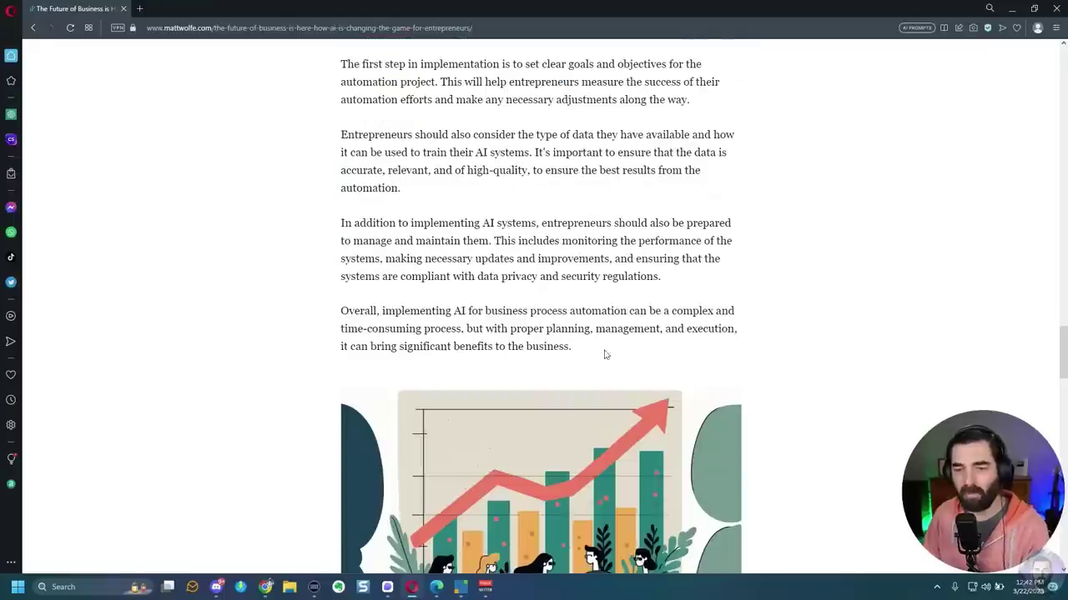
drag(605, 353, 326, 305)
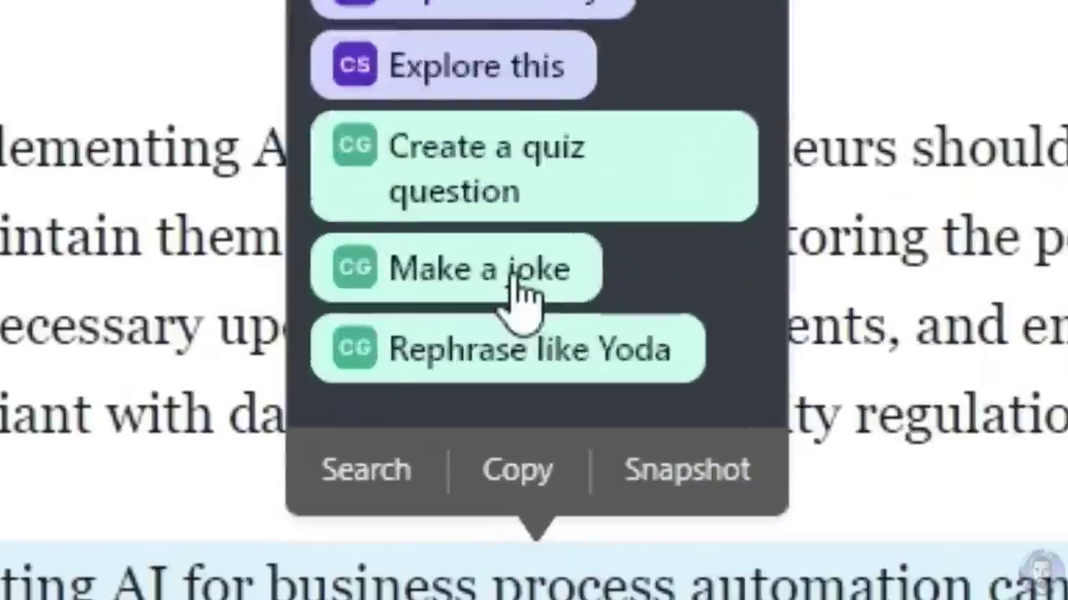
click(527, 246)
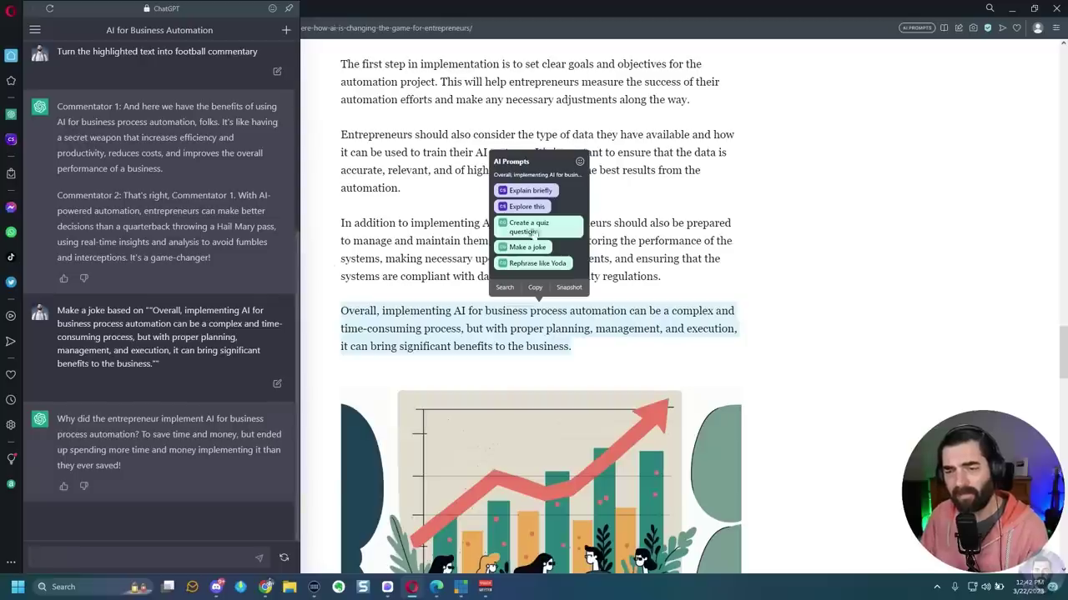
click(530, 227)
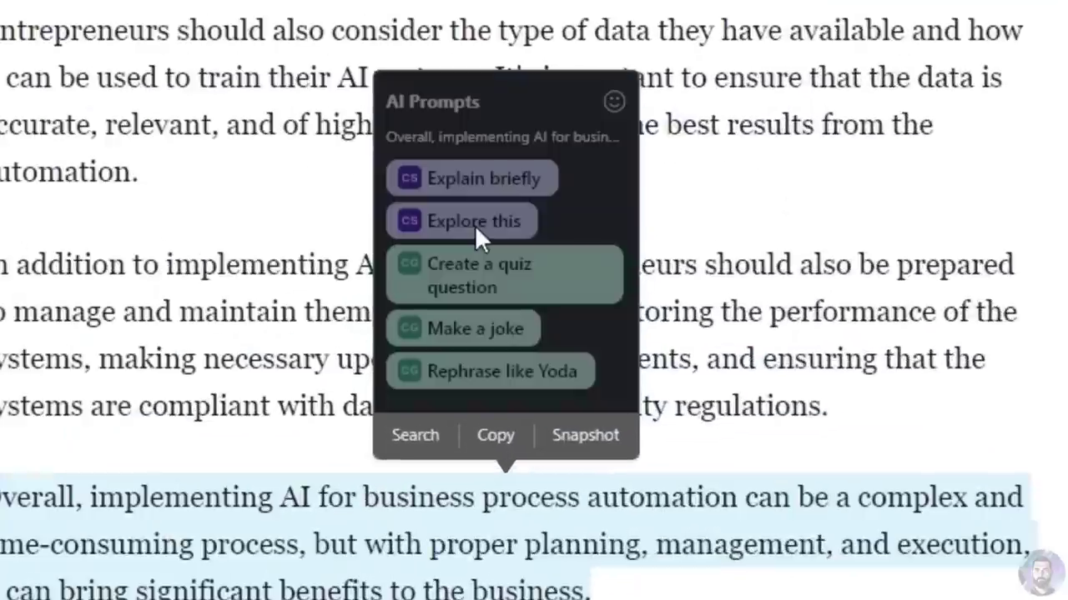
Step: Ask ChatSonic to explore the concluding paragraph, then select the paragraph on managing AI systems
click(474, 223)
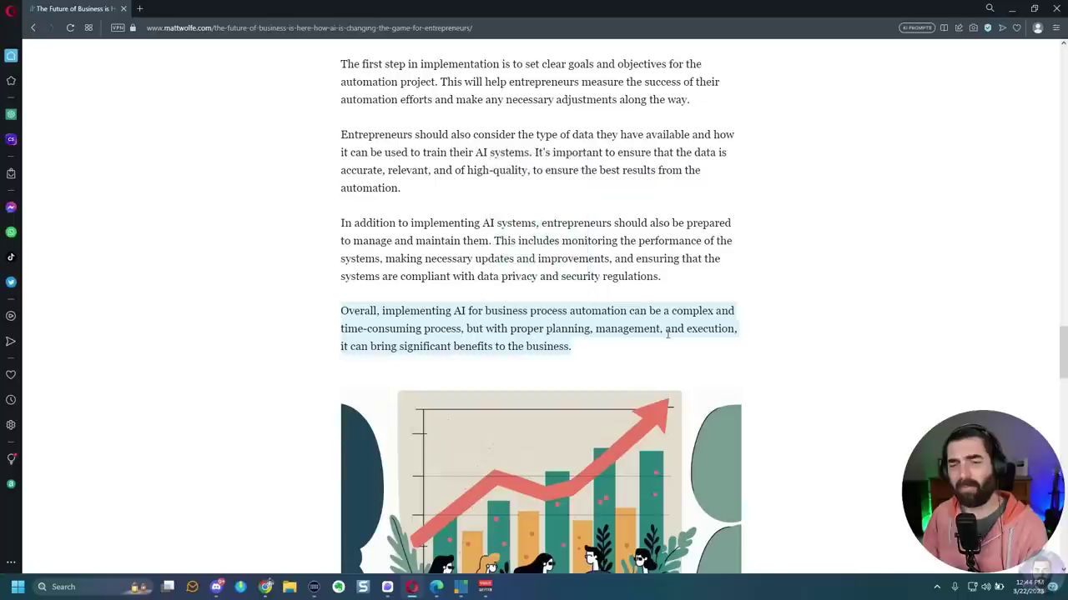
click(686, 275)
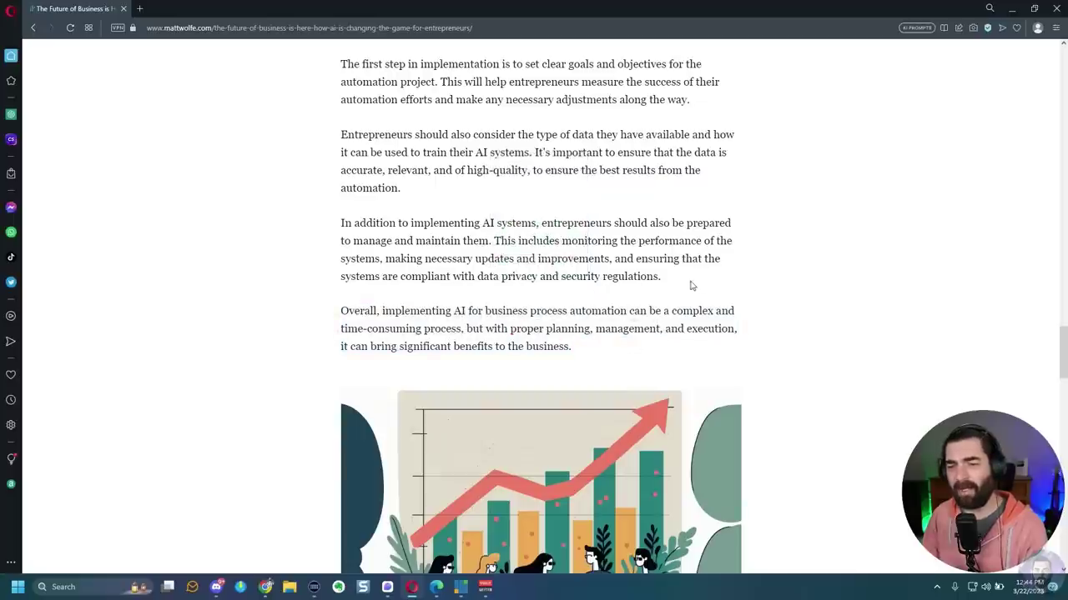
drag(691, 286, 334, 222)
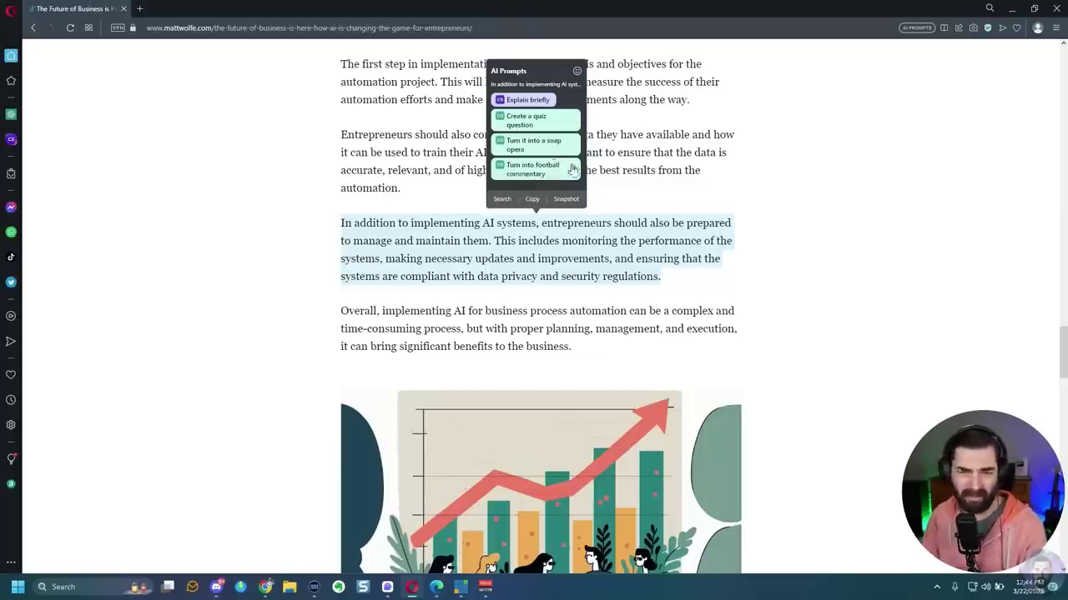
Step: Rephrase the 'Overall, implementing AI…' paragraph like Yoda using Opera's AI Prompts
click(712, 338)
scroll(712, 337, down, 3)
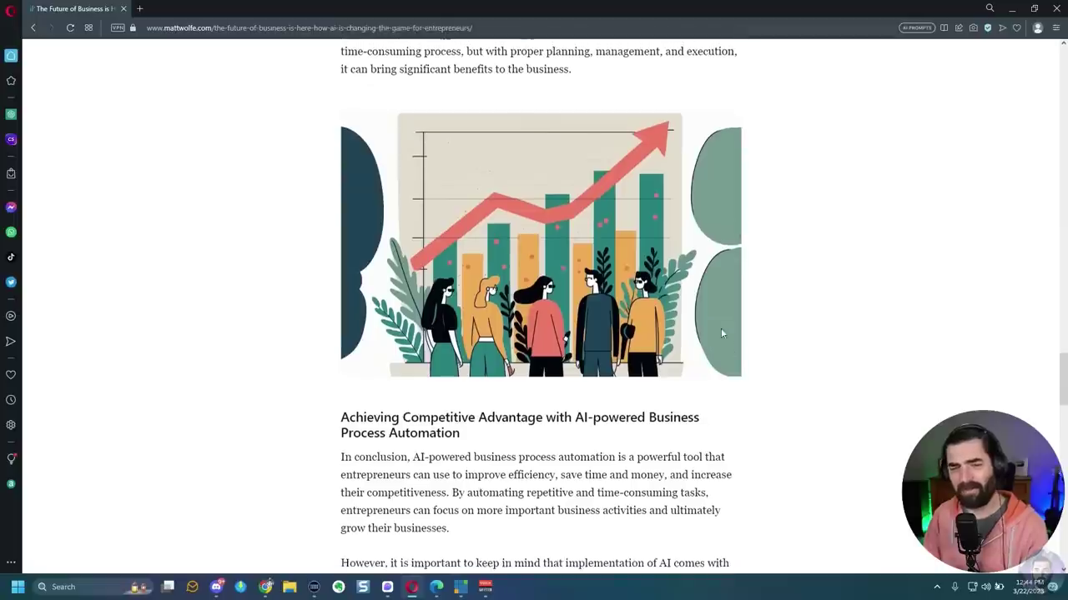
scroll(721, 328, up, 2)
drag(602, 250, 274, 191)
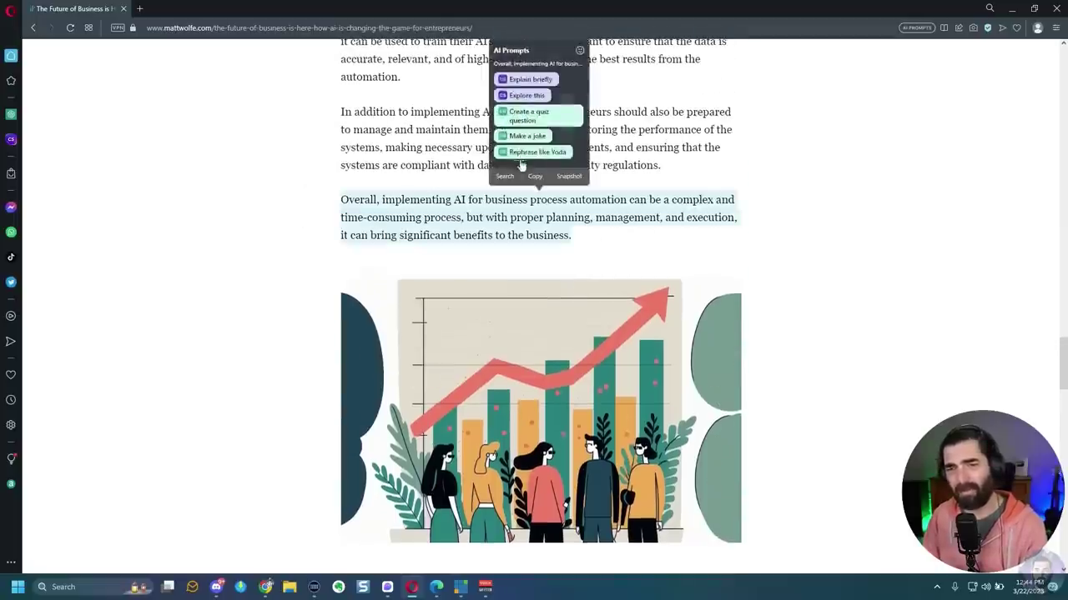
click(538, 153)
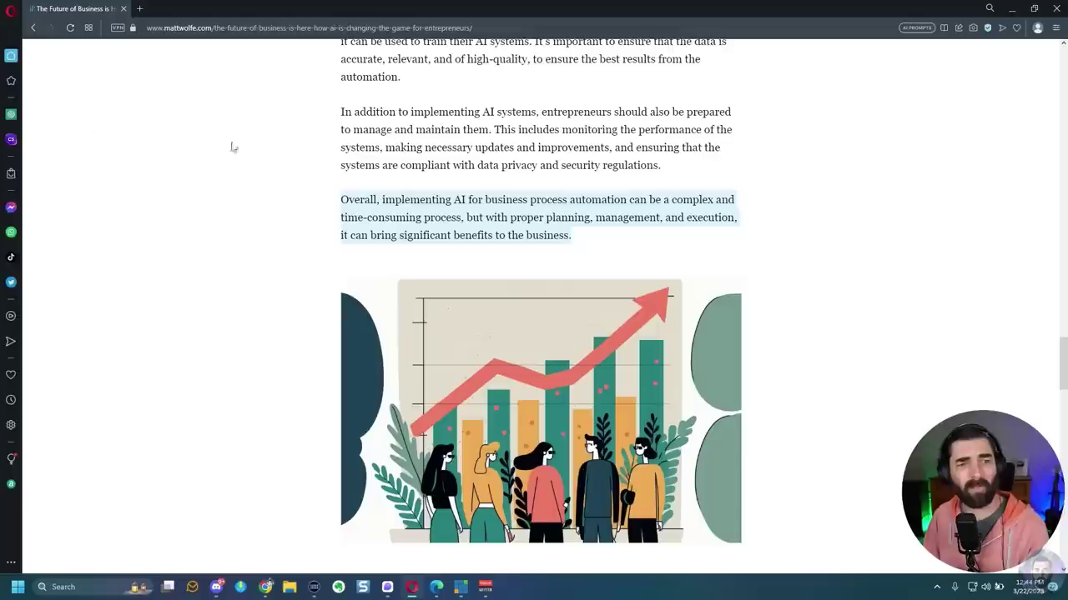
Step: Open the arXiv PDF 2303.11403.pdf from history by typing 'arx' in the address bar
click(339, 30)
text(arxiv.org)
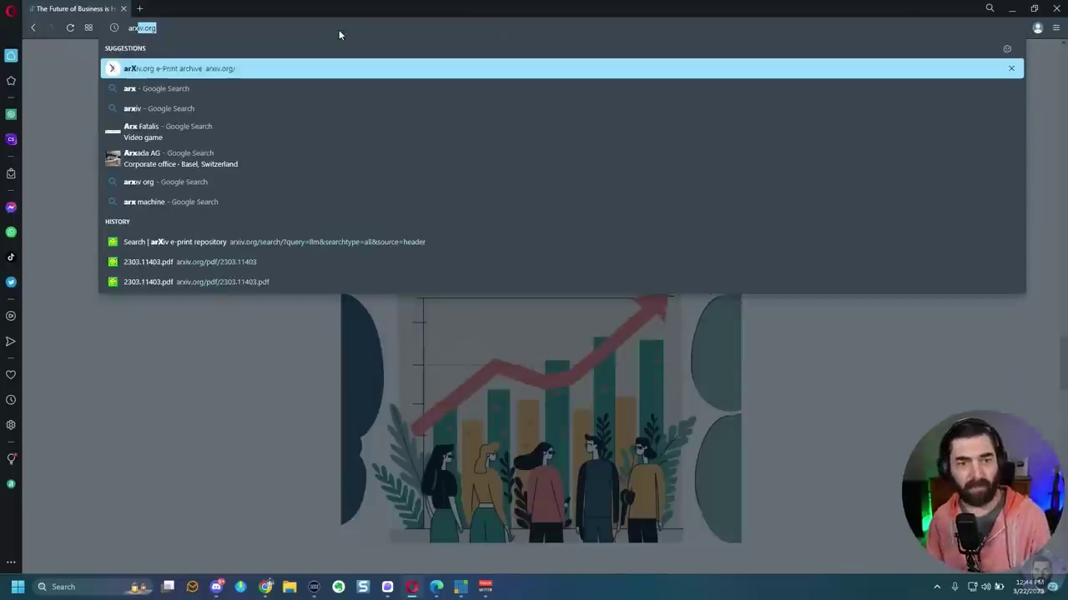
click(200, 282)
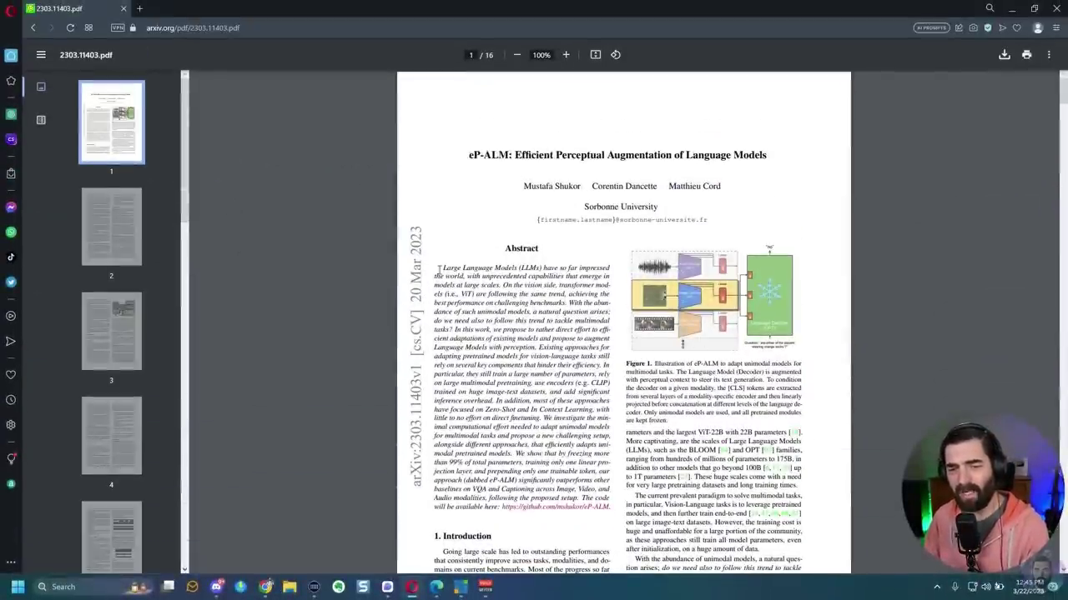
Step: Browse the abstract and following pages, then return to the PDF's first page
scroll(435, 215, down, 1)
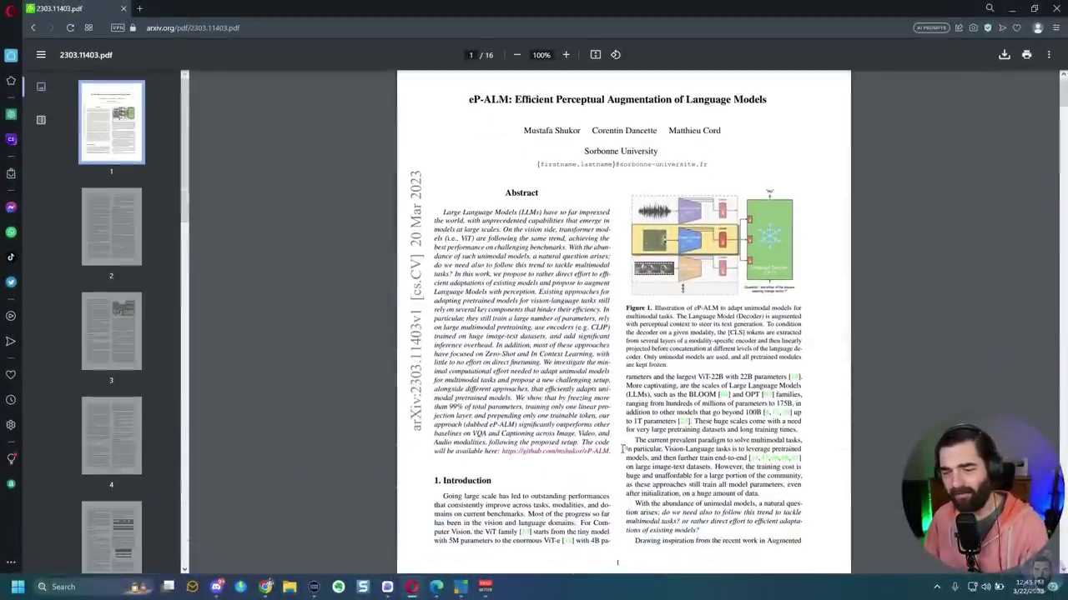
triple_click(507, 237)
right_click(520, 290)
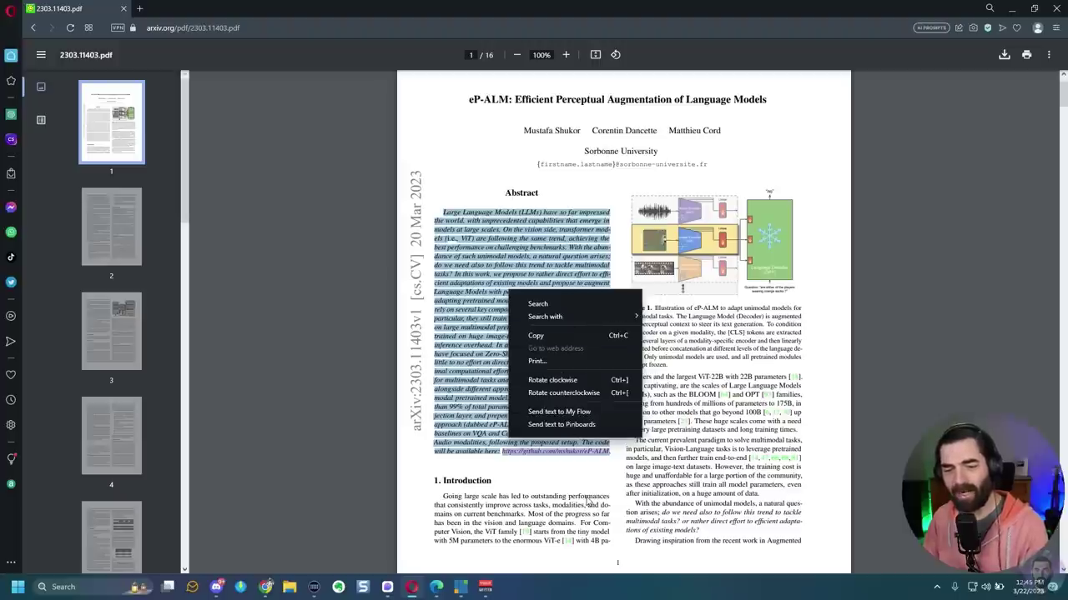
click(630, 494)
scroll(618, 500, down, 8)
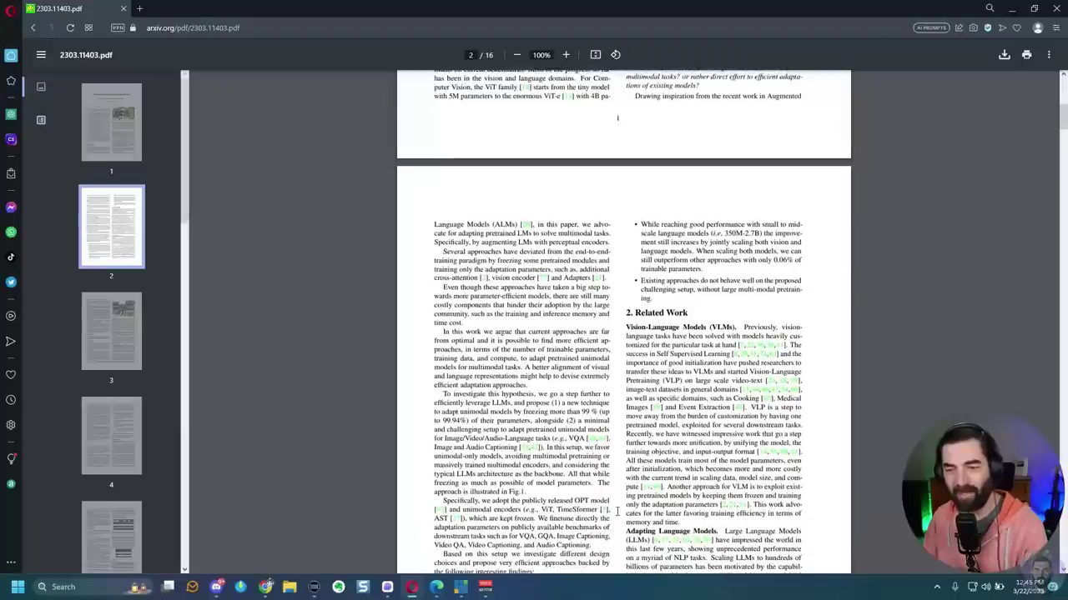
scroll(618, 510, down, 15)
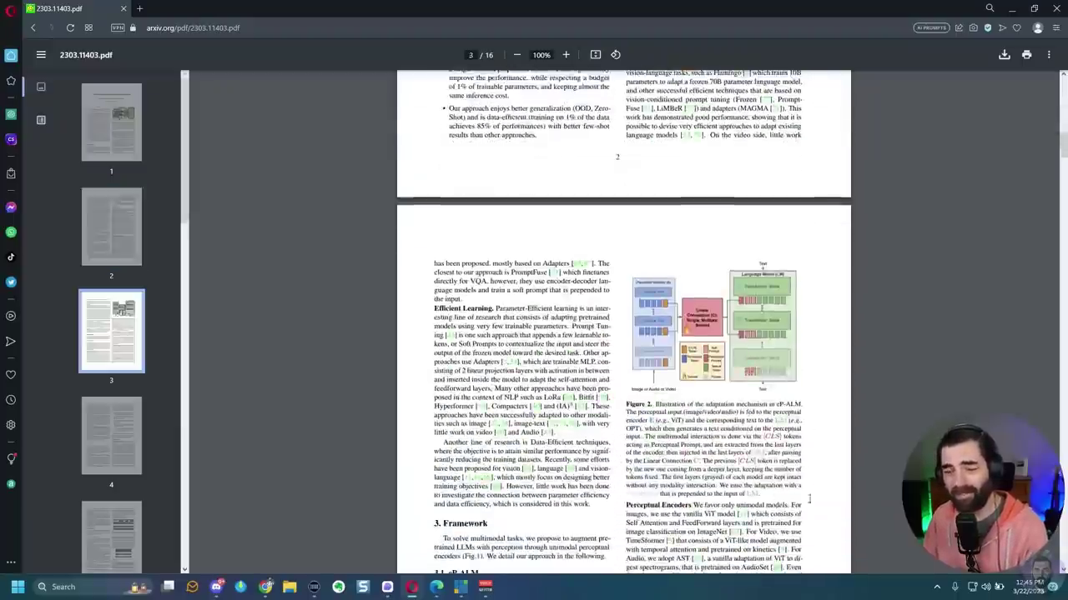
key(Home)
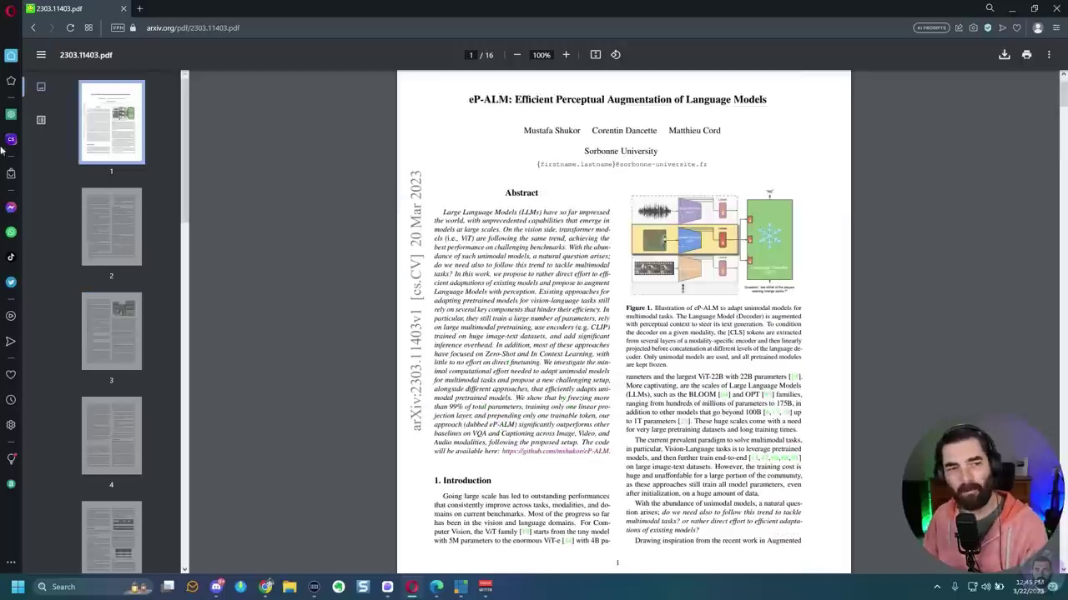
Step: Ask Opera's ChatGPT sidebar 'Summarize this pdf for me'
click(11, 114)
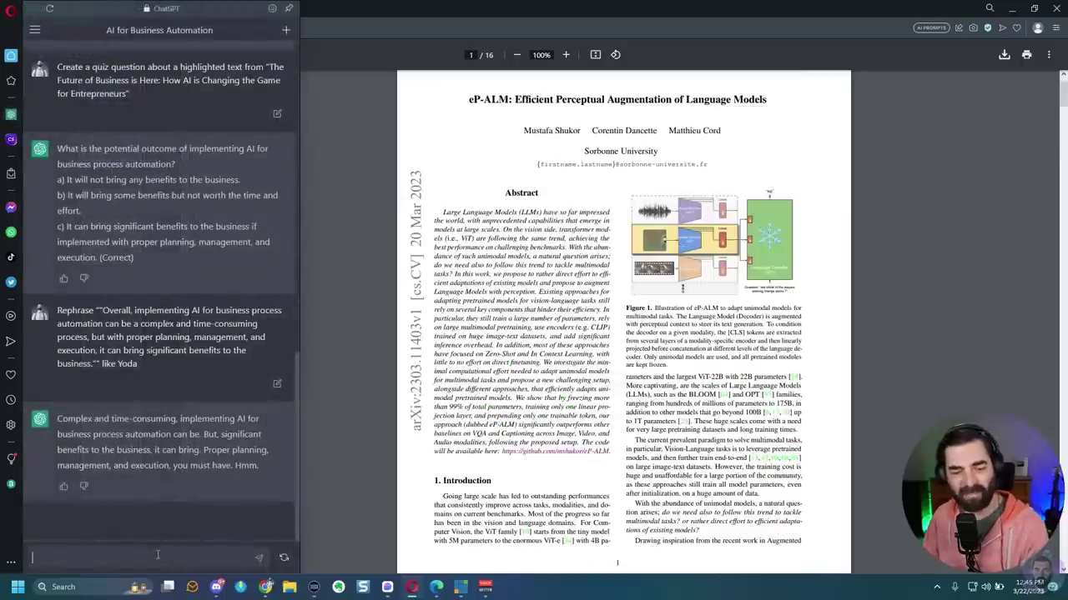
text(Summa)
text(rize this p)
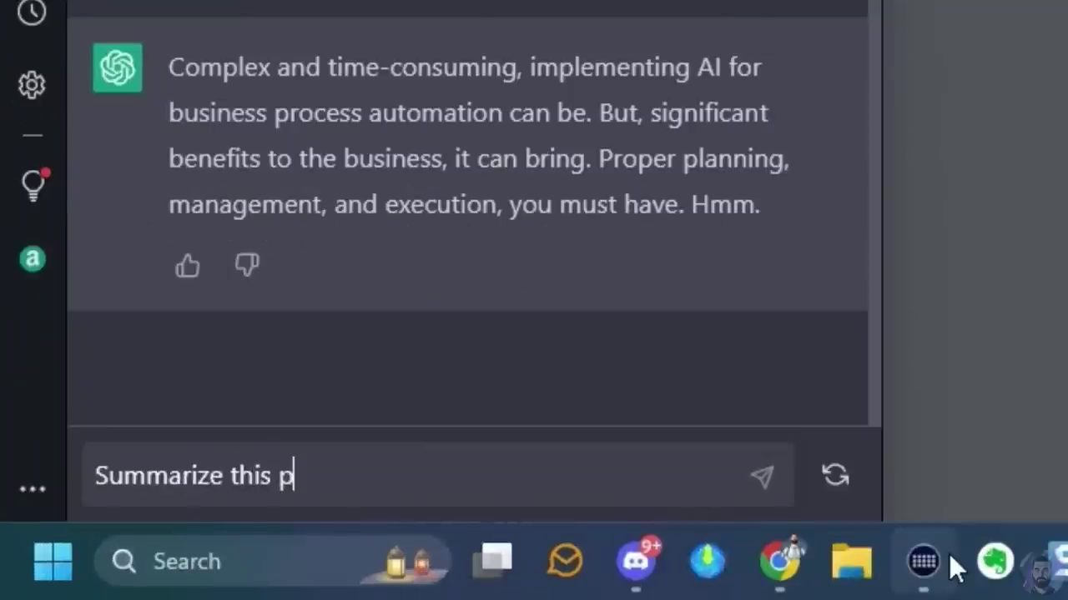
text(df for me)
key(Return)
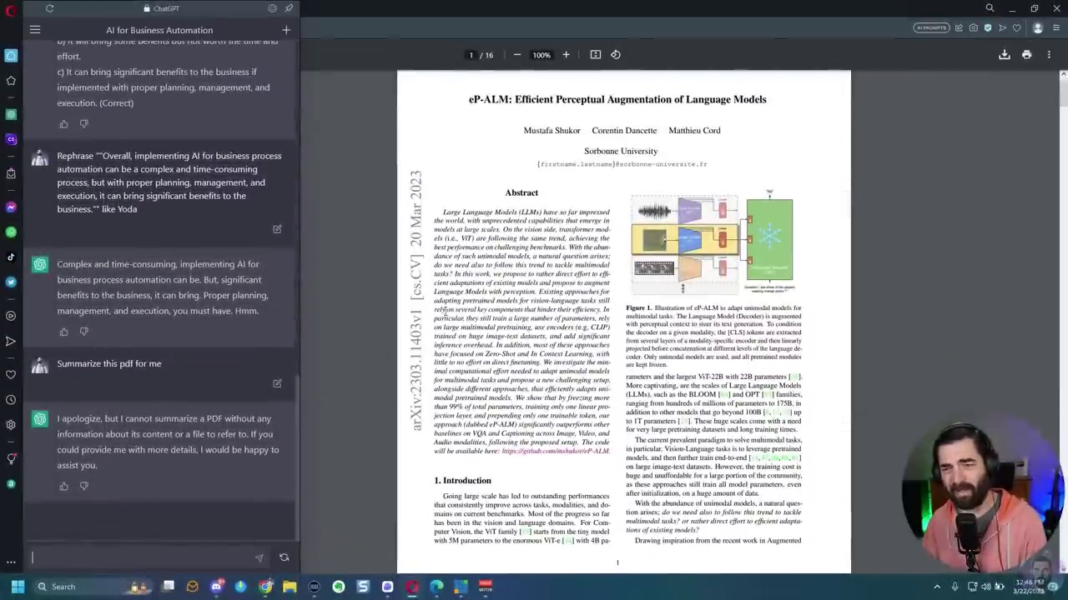
Step: Copy the eP-ALM abstract, paste it into ChatGPT and send it for summarizing
drag(610, 451, 443, 214)
right_click(450, 219)
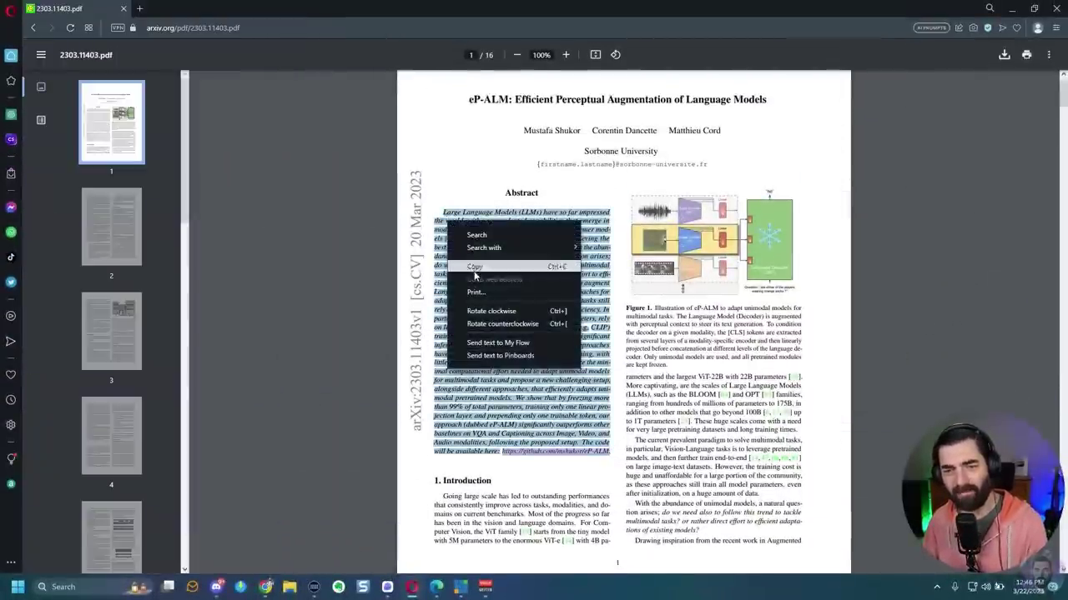
click(500, 300)
click(10, 115)
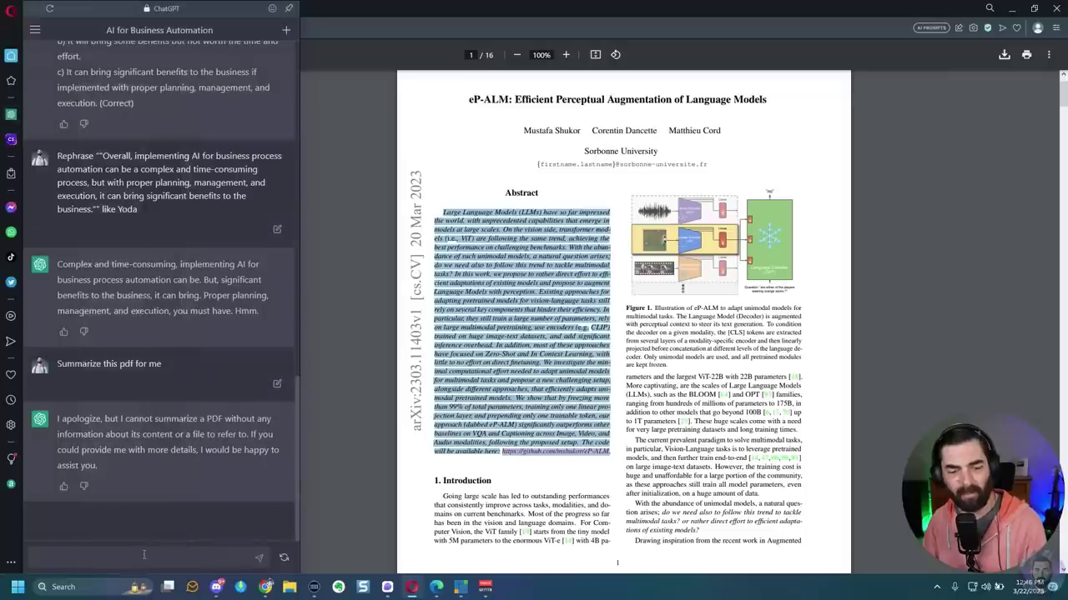
right_click(202, 553)
click(218, 469)
key(Return)
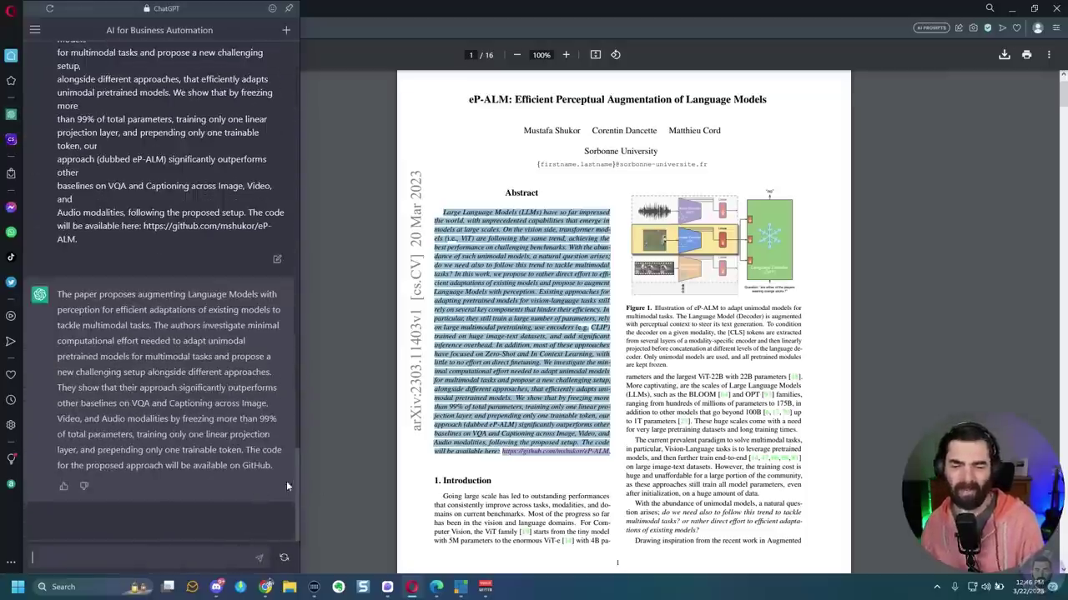
Step: Reselect the abstract and Introduction lines, then clear the highlight
right_click(433, 210)
click(348, 370)
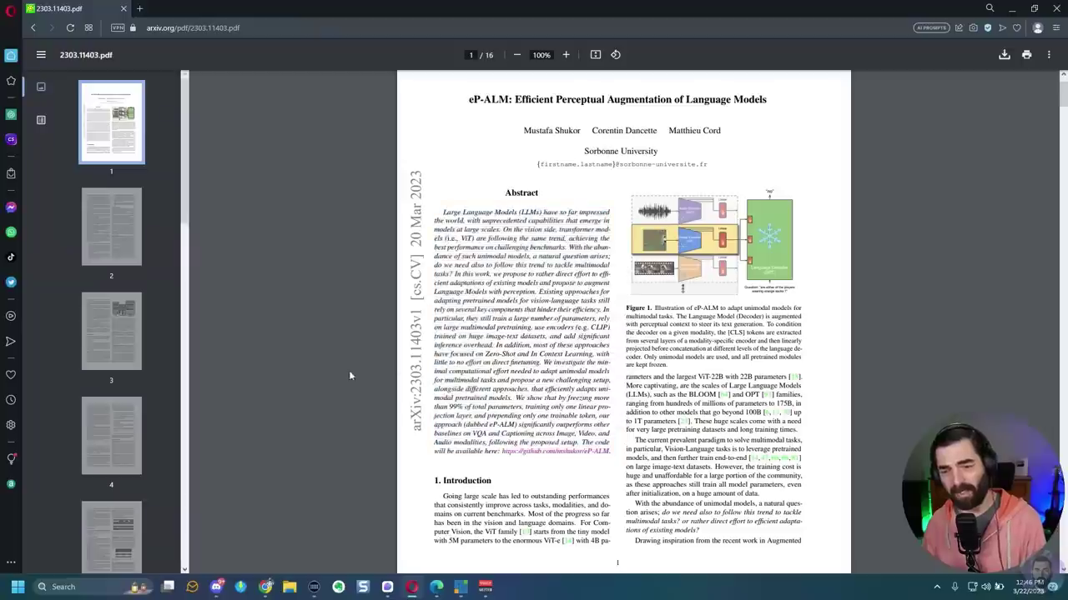
drag(443, 212, 610, 451)
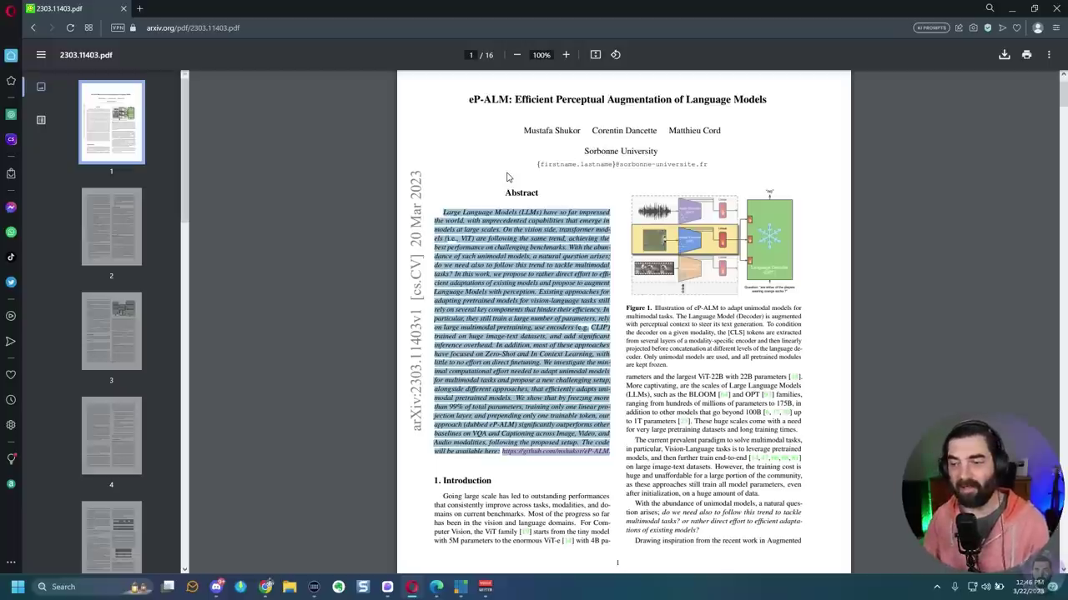
scroll(639, 317, down, 3)
drag(433, 283, 610, 318)
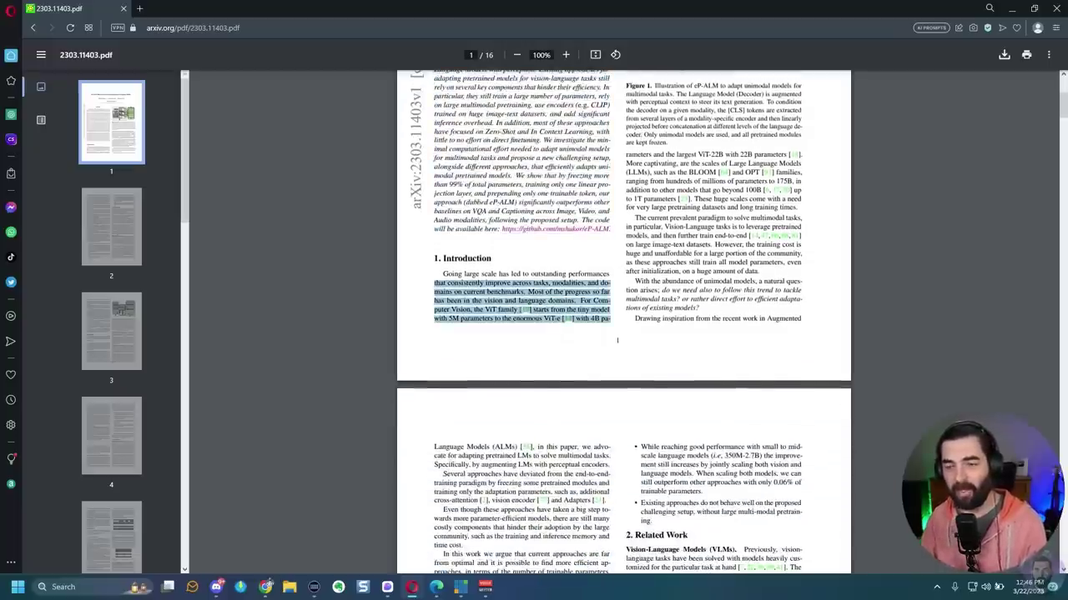
scroll(496, 469, up, 4)
click(511, 429)
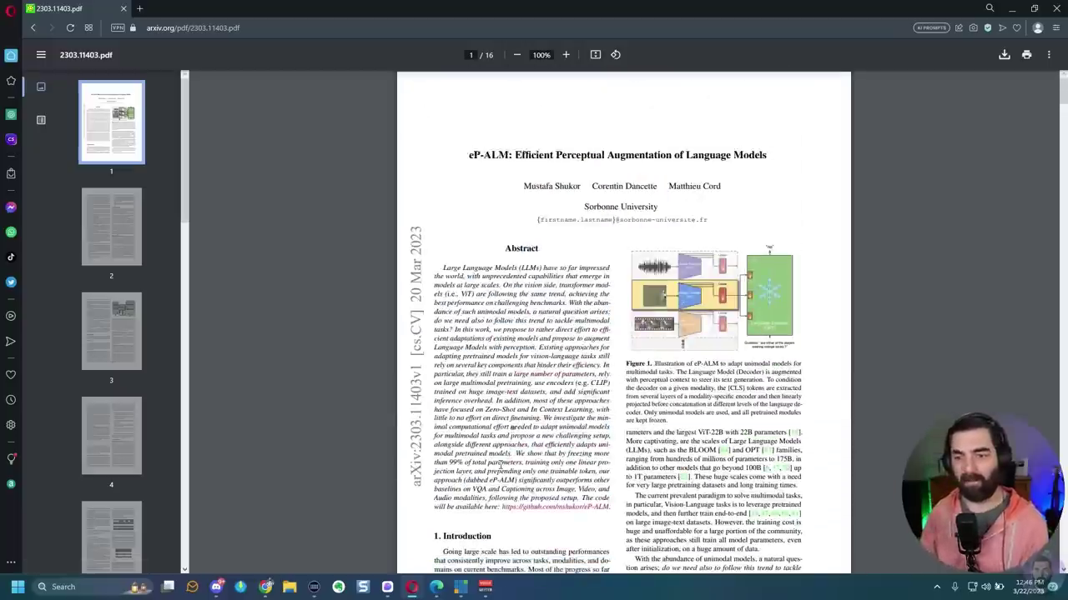
Step: Review ChatSonic's Free Trial and other plan pricing, then switch the sidebar back to ChatGPT
click(10, 139)
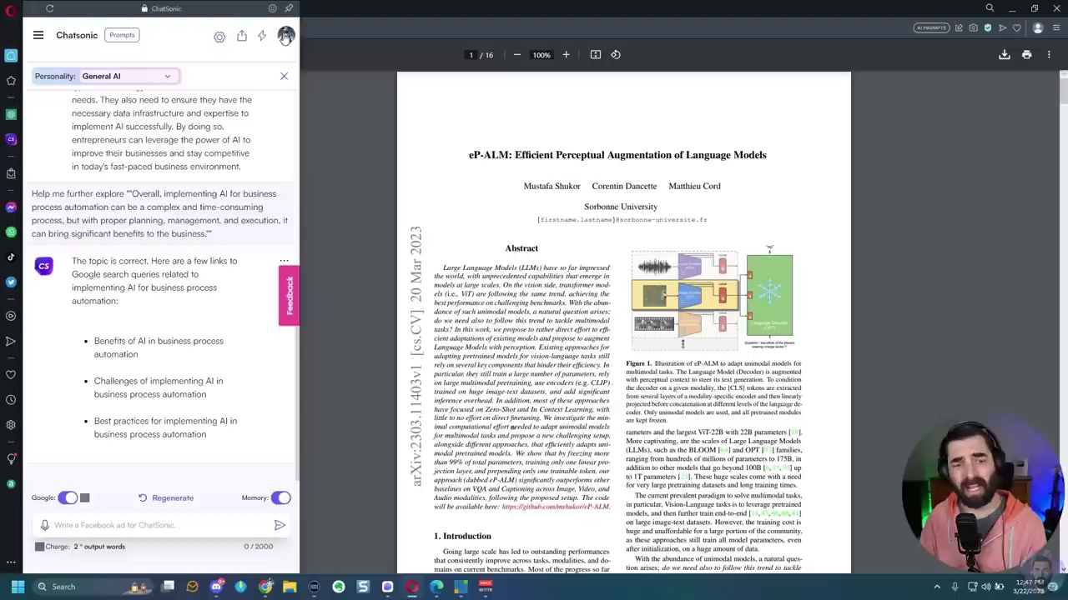
click(285, 38)
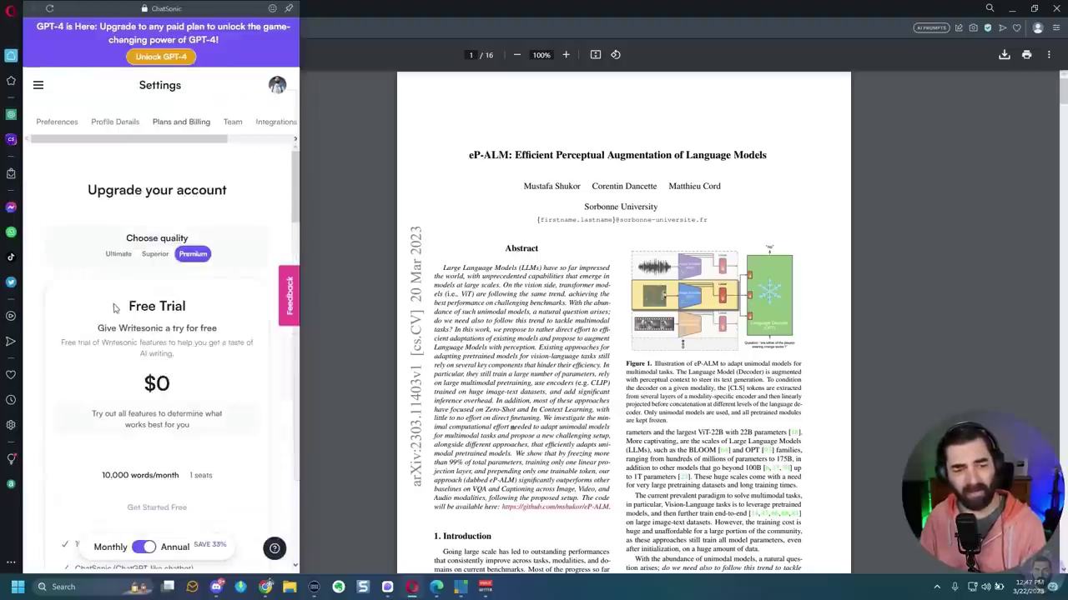
drag(115, 309, 206, 389)
scroll(211, 429, down, 3)
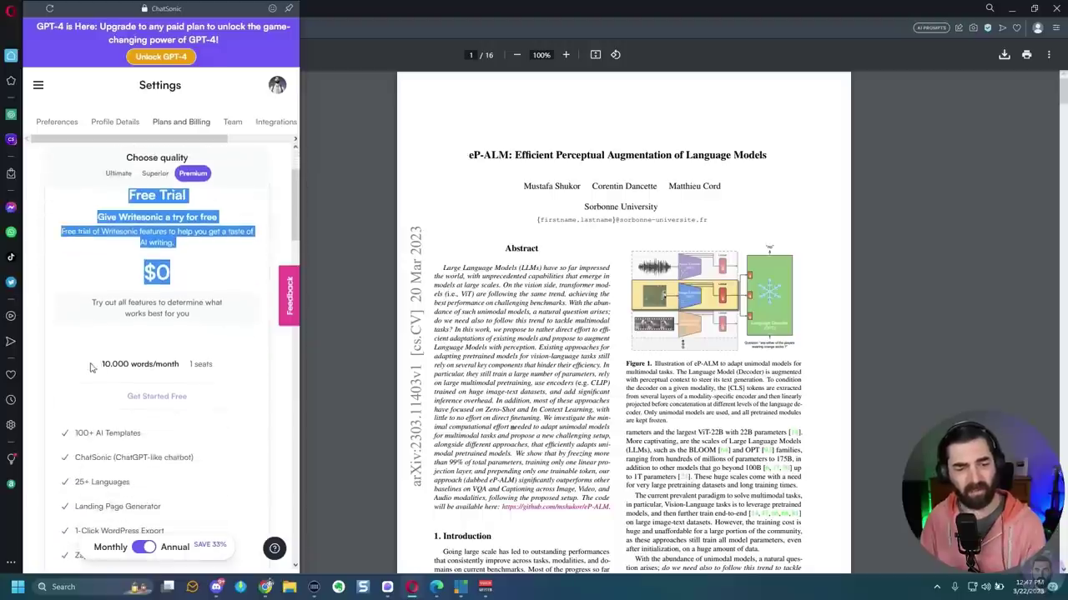
drag(102, 364, 156, 367)
click(256, 421)
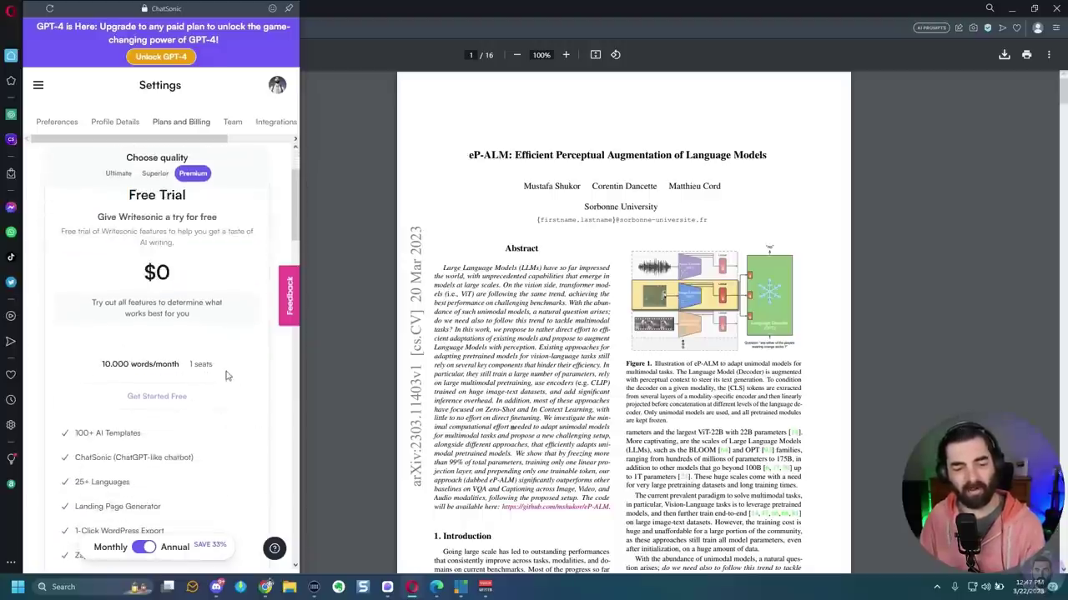
scroll(225, 375, down, 5)
scroll(216, 350, up, 3)
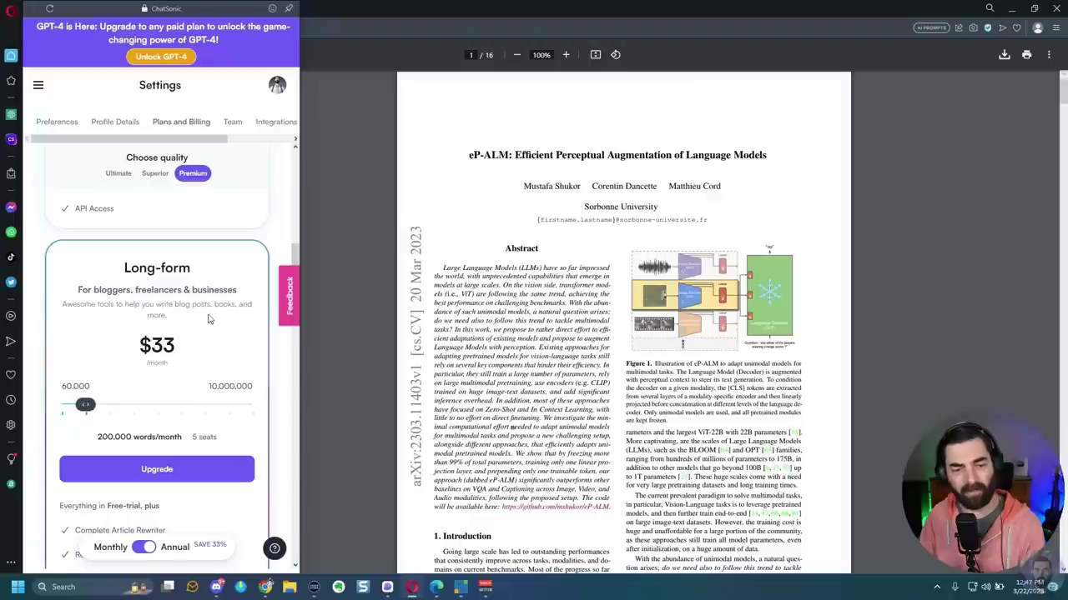
scroll(202, 370, up, 8)
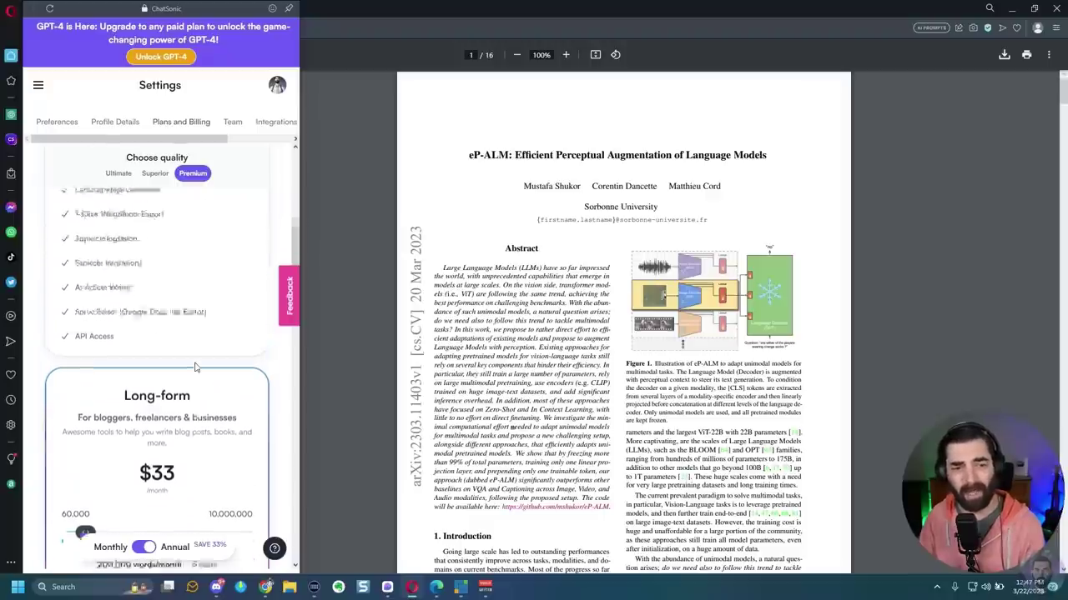
click(11, 114)
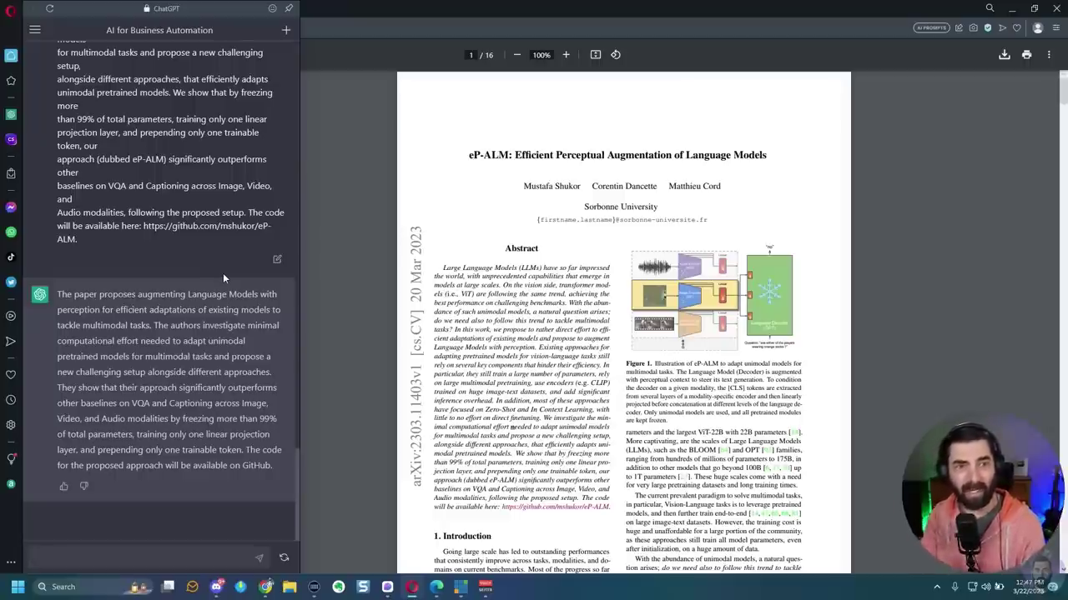
Step: Close Opera's ChatGPT sidebar panel
click(338, 276)
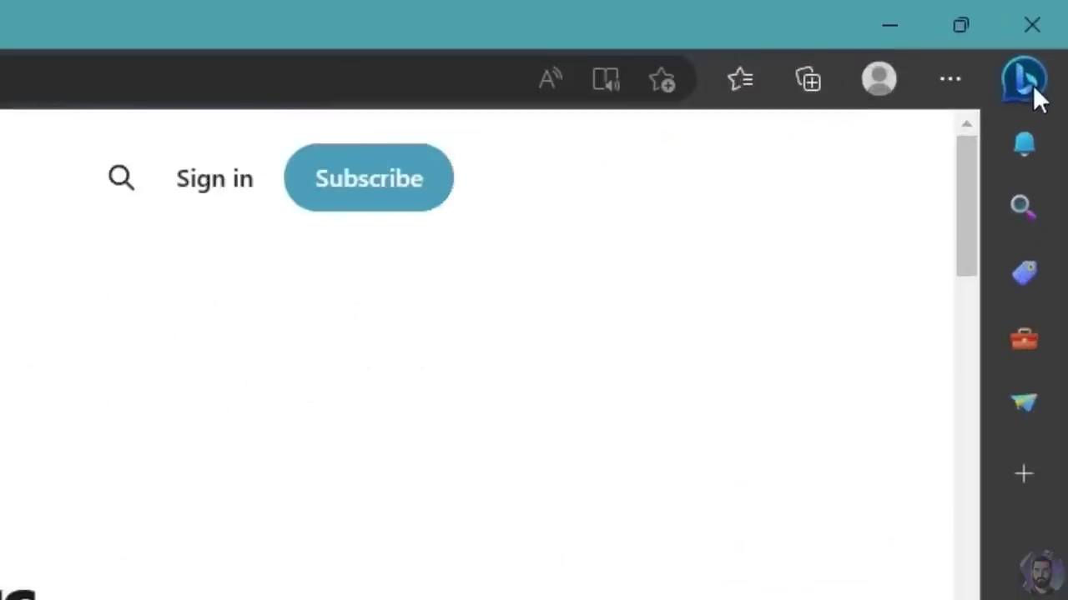
Step: Open Edge's Bing chat sidebar and ask 'Summarize this article for me'
click(1053, 30)
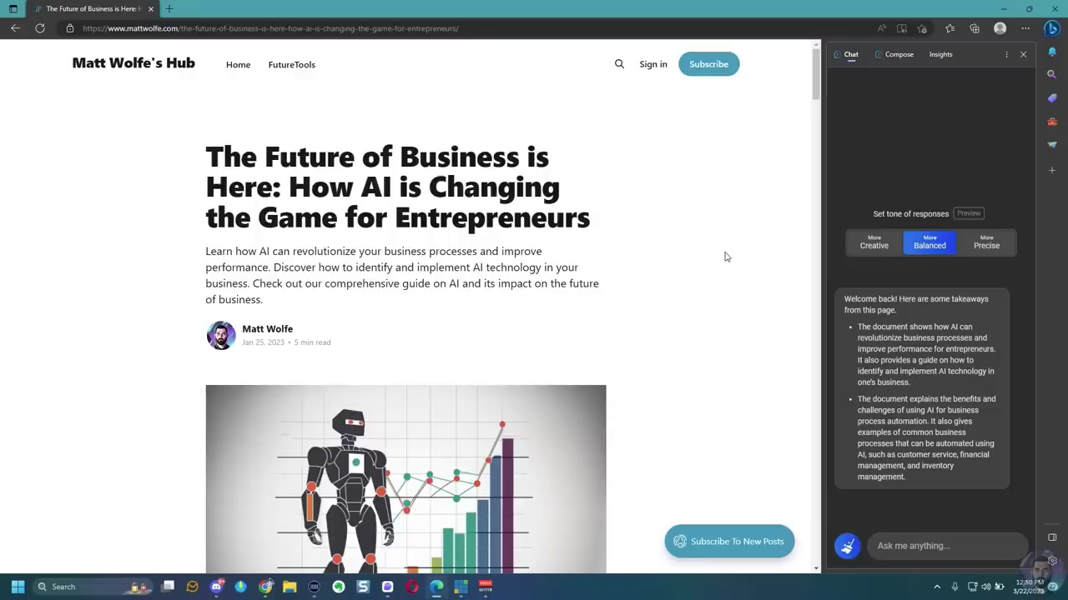
click(909, 544)
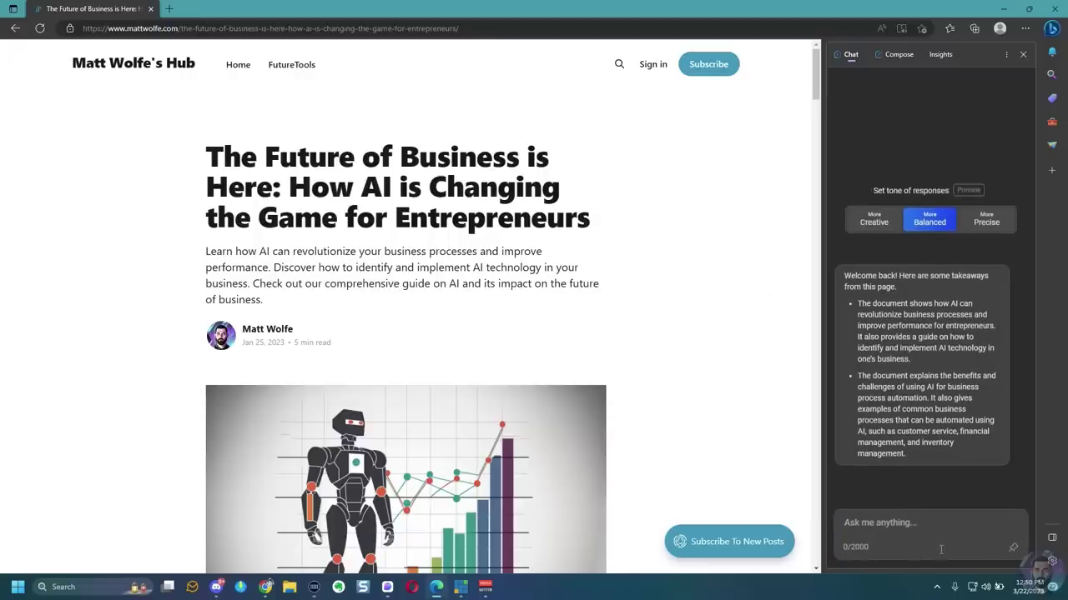
click(953, 502)
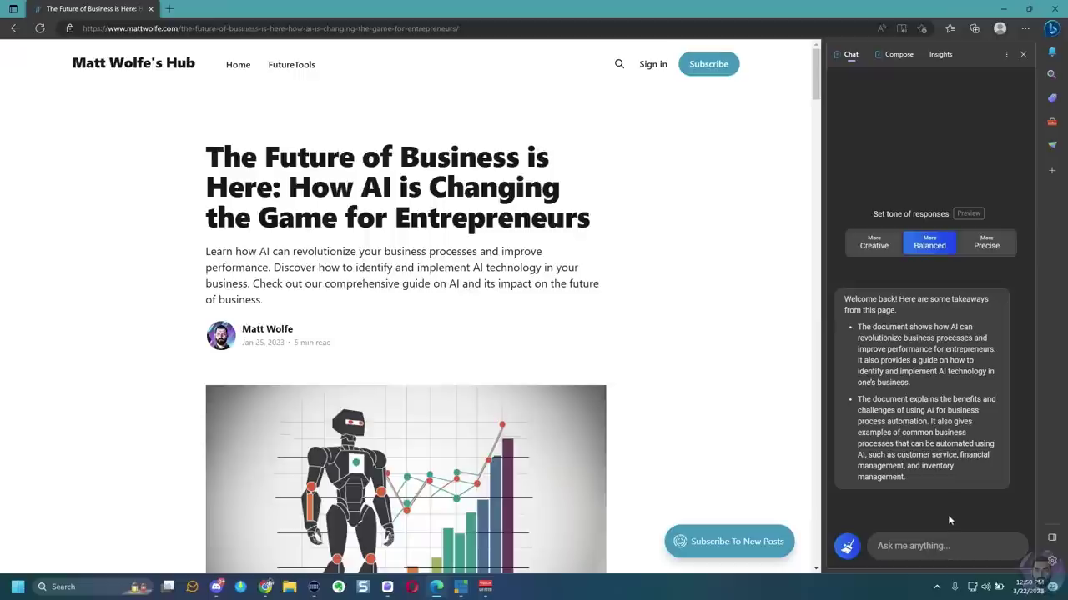
click(919, 547)
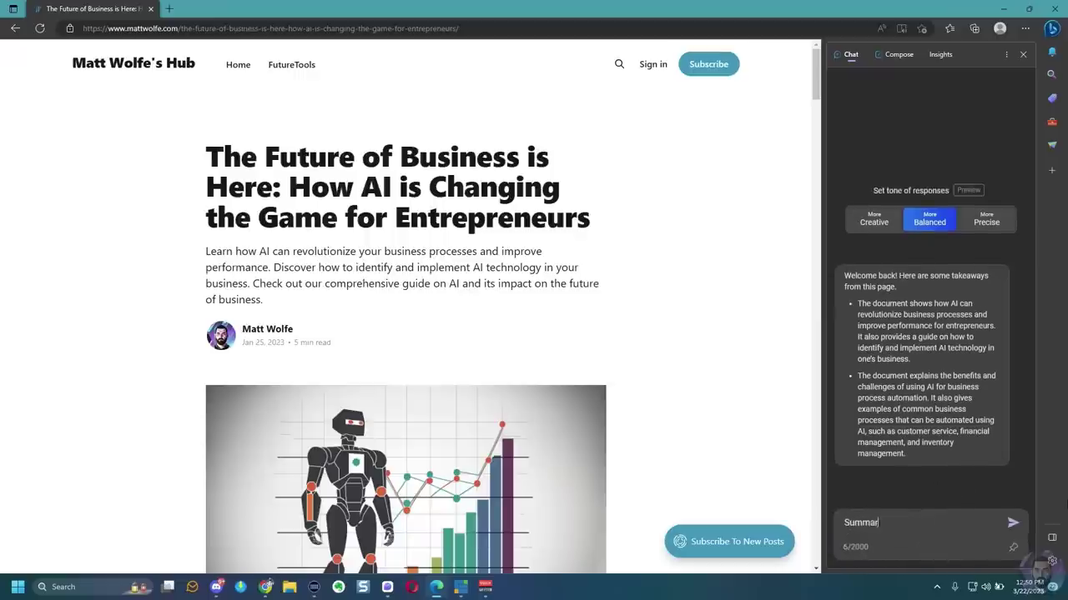
text(Summarize this art)
key(Tab)
key(Return)
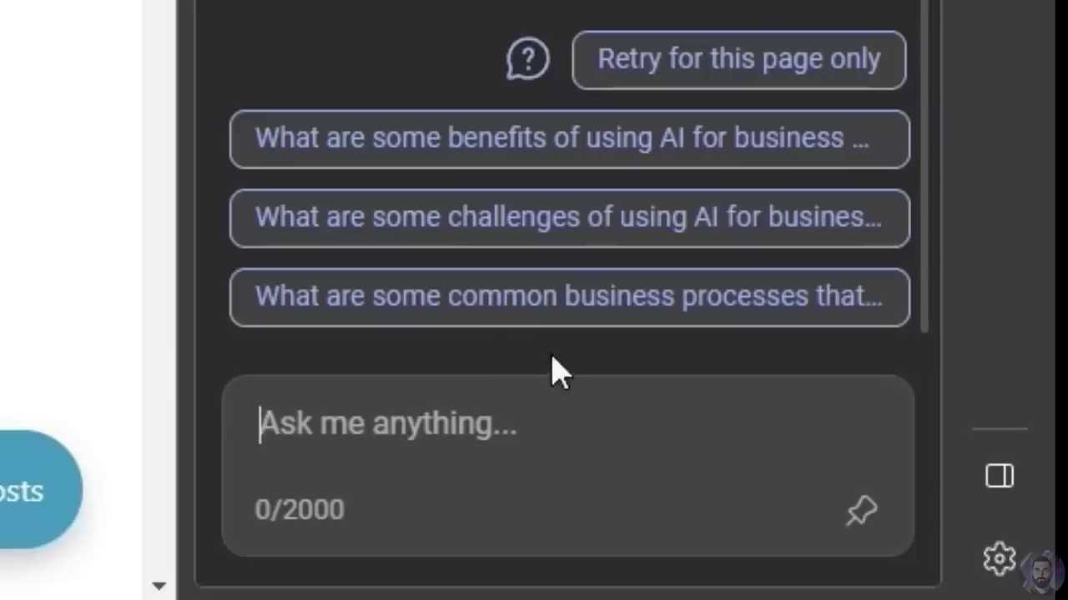
Step: Ask Bing which business processes AI can automate, then 'Who wrote this article?'
click(639, 317)
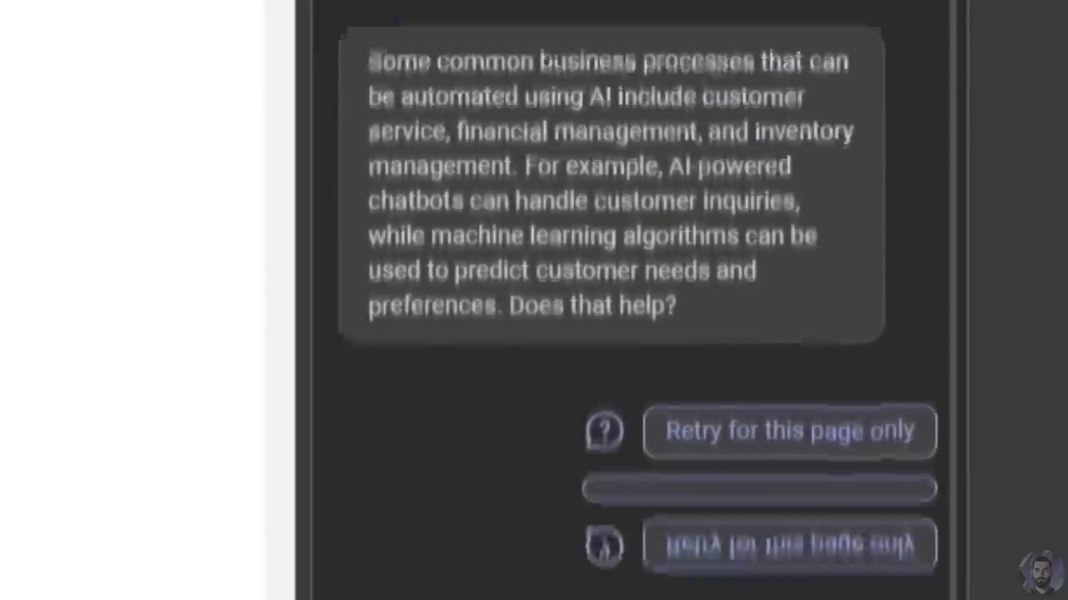
click(628, 500)
text(Who wrote thi)
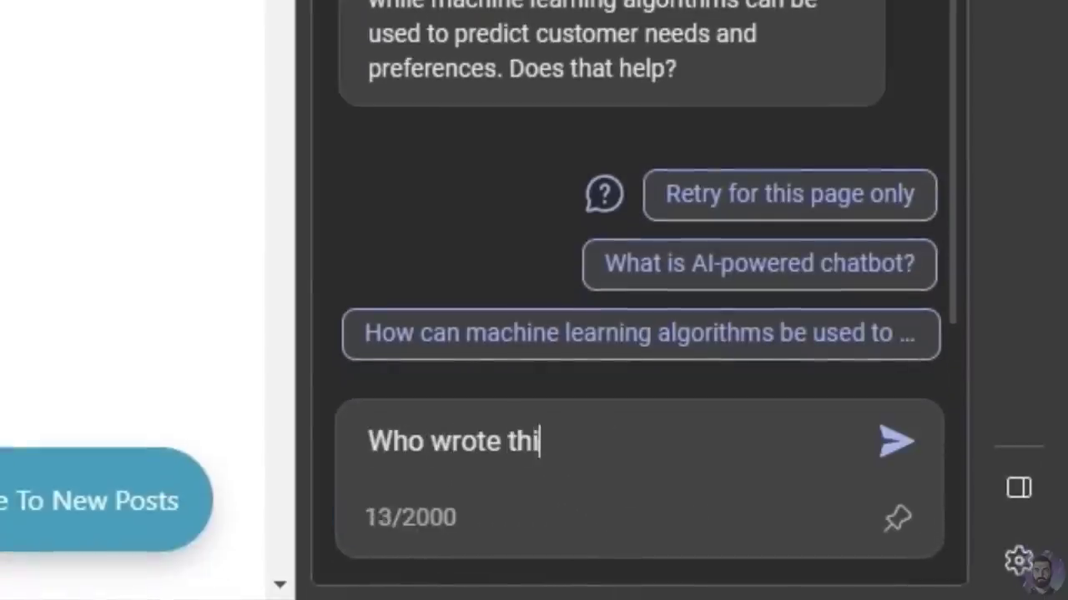
text(s article?)
key(Return)
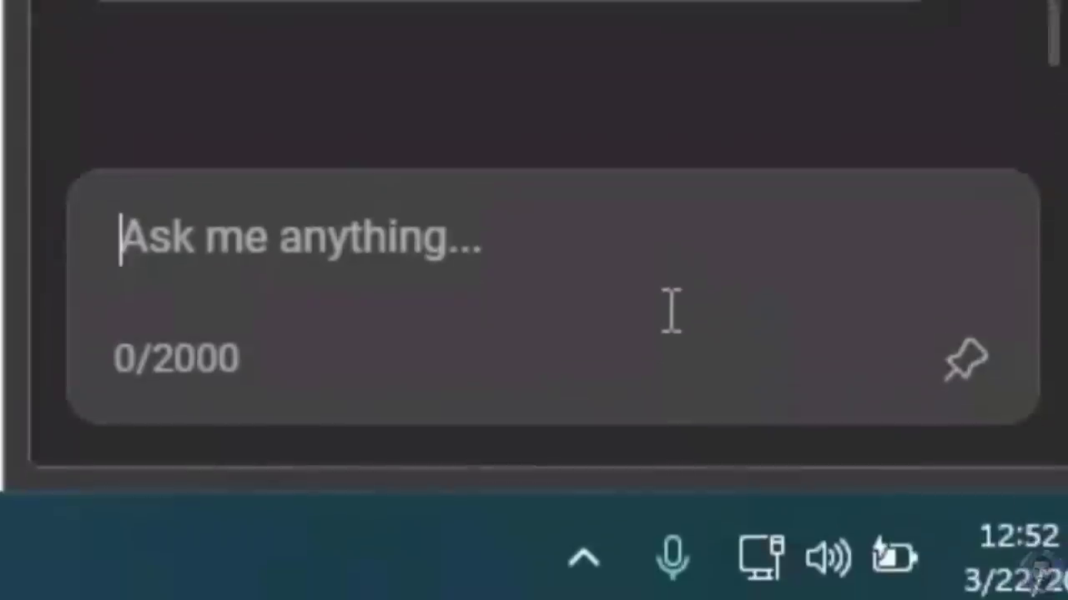
Step: Ask Bing 'Did AI help write this article?'
text(Did AI help write this aw)
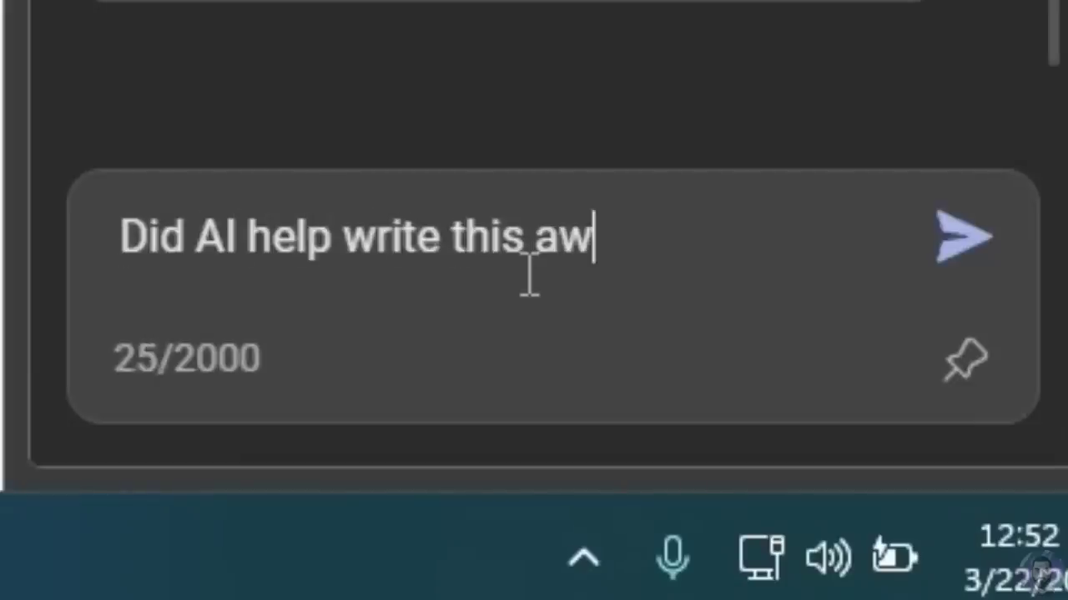
key(BackSpace)
text(rticle?)
key(Return)
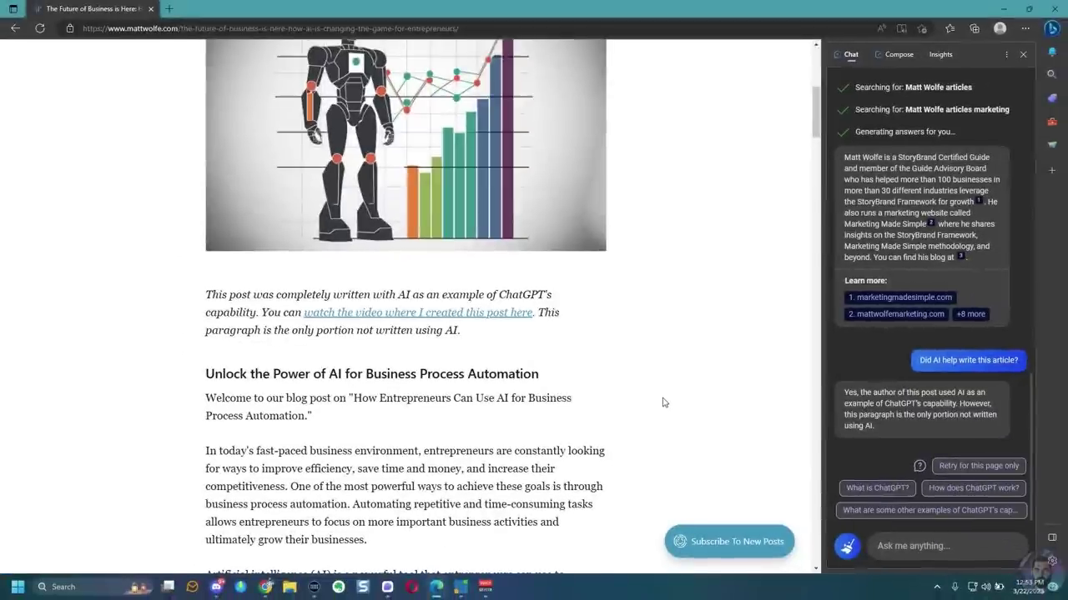
Step: Send the first 'Spotting the Right Opportunities for AI Automation' paragraph to Bing and have it summarized
scroll(663, 402, down, 10)
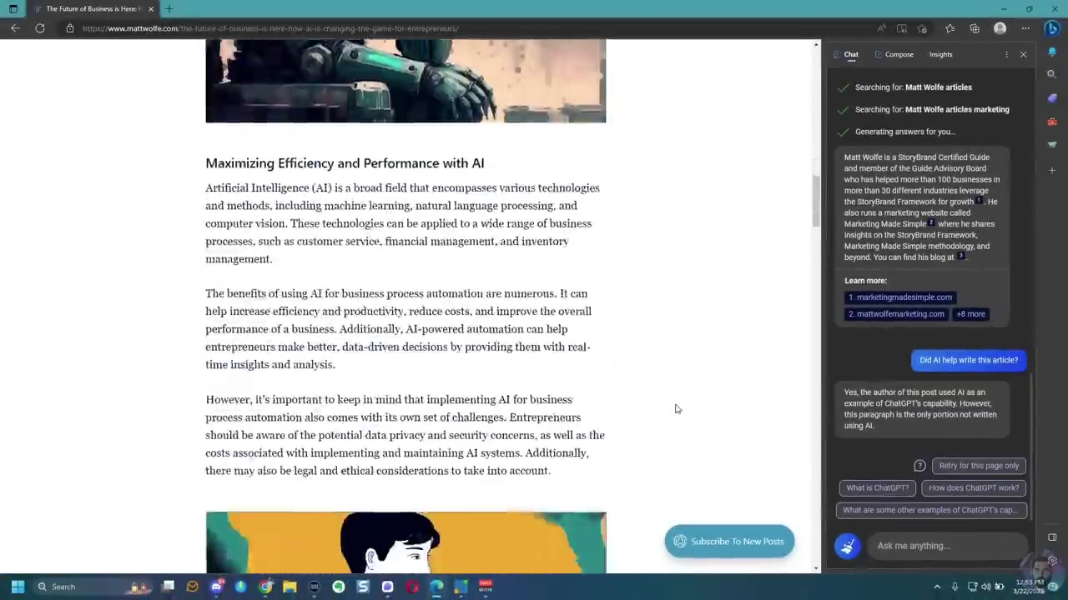
scroll(643, 364, down, 5)
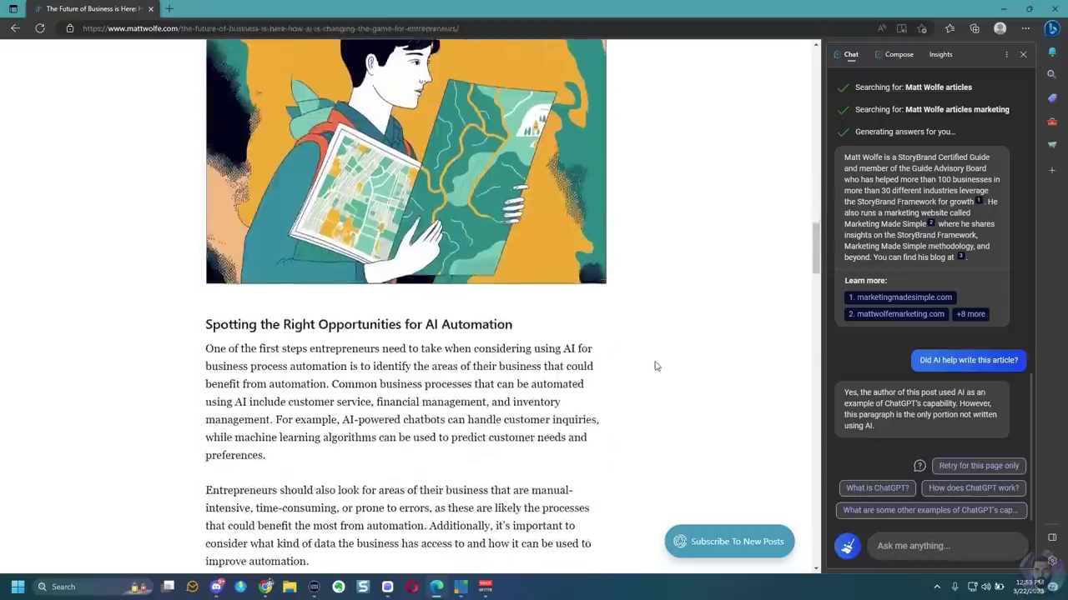
drag(199, 341, 265, 446)
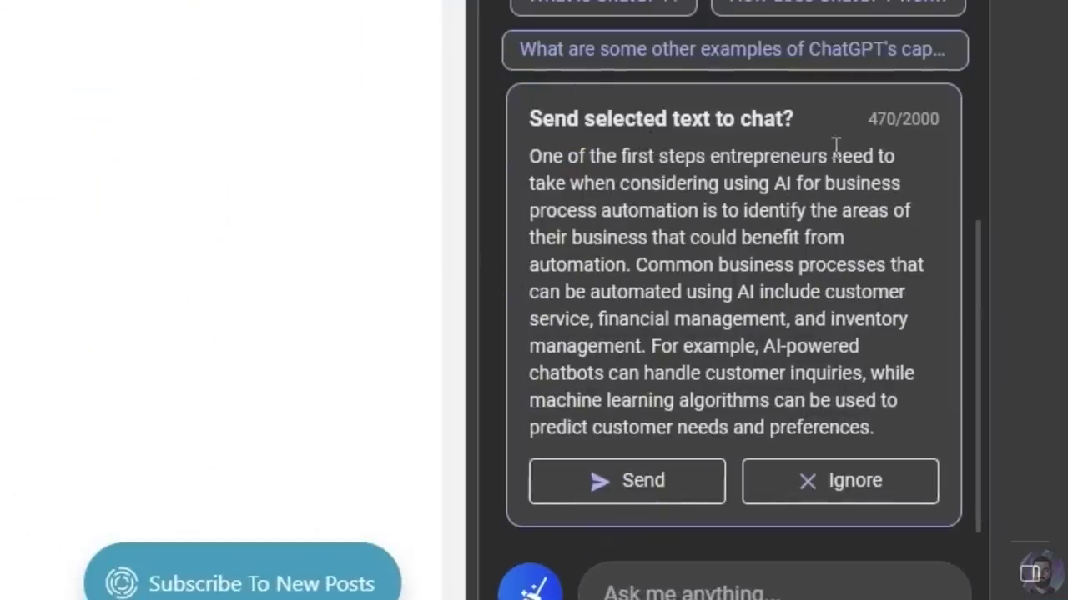
click(643, 482)
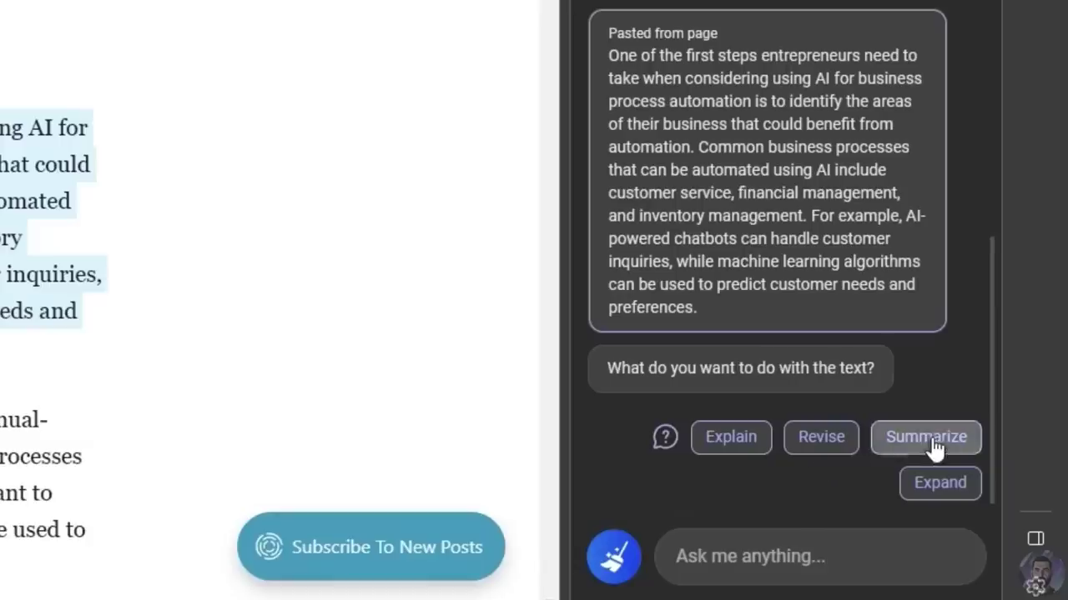
click(908, 442)
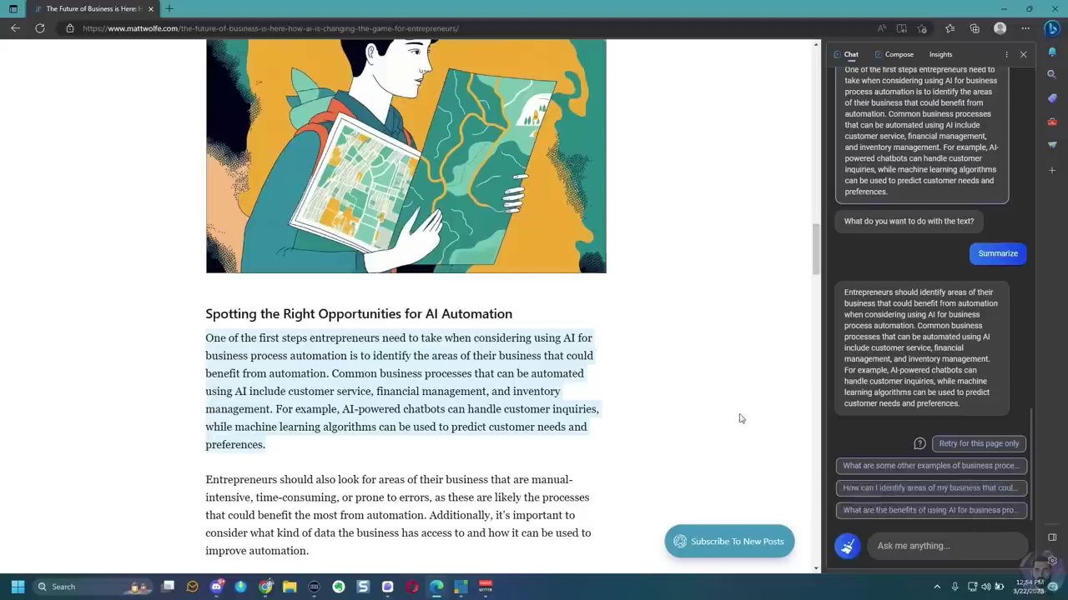
click(693, 437)
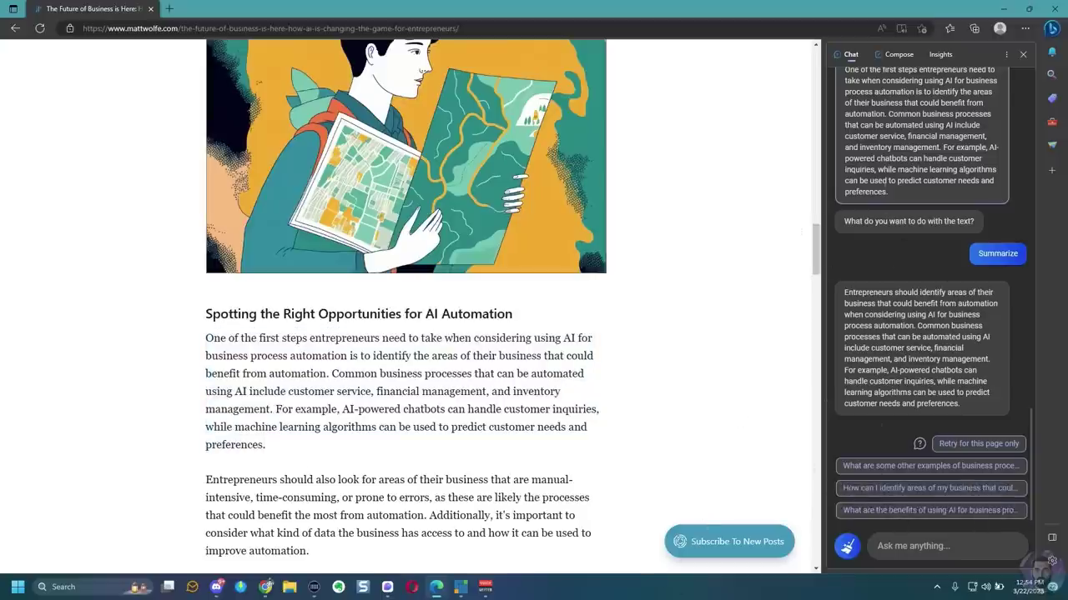
Step: Open the arXiv eP-ALM PDF by pasting its URL into the address bar
click(244, 29)
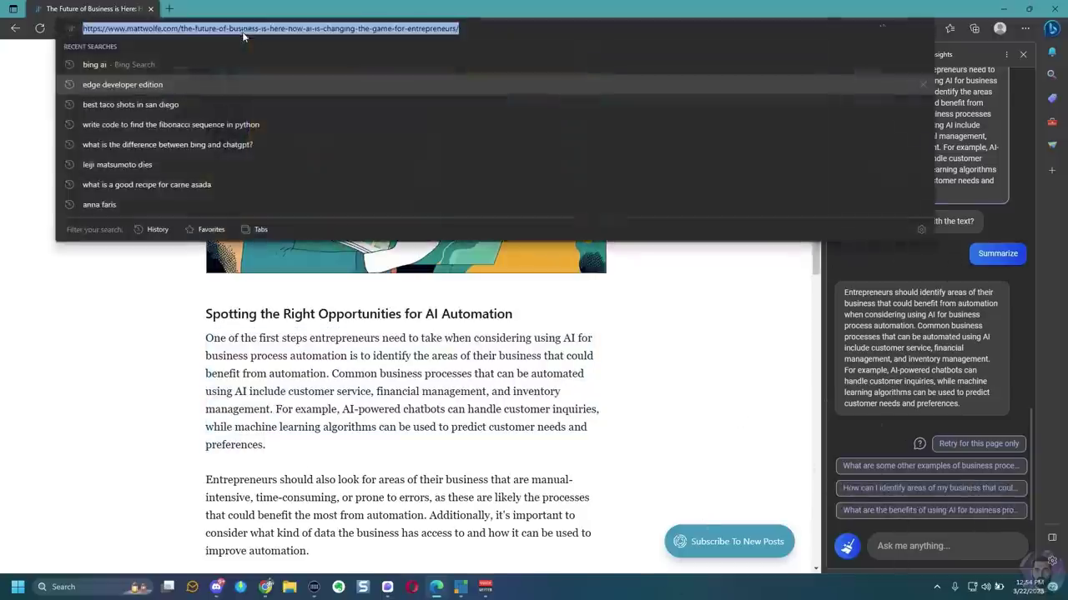
text(https://arxiv.org/pdf/2303.11403.pdf)
click(236, 48)
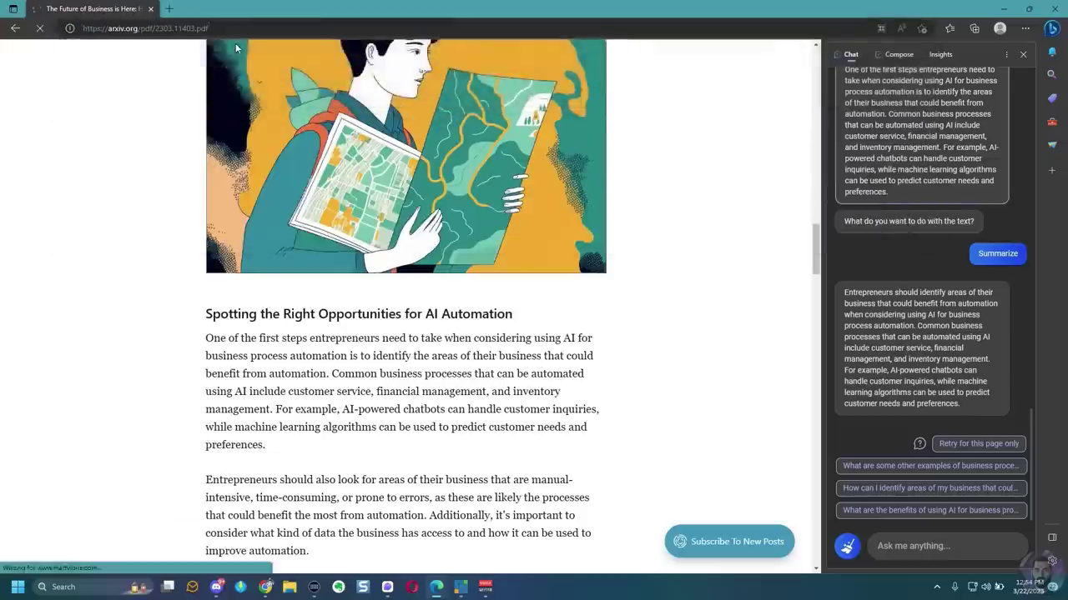
Step: Refresh the Bing chat and ask 'Summarize the main points of this PDF'
click(1006, 55)
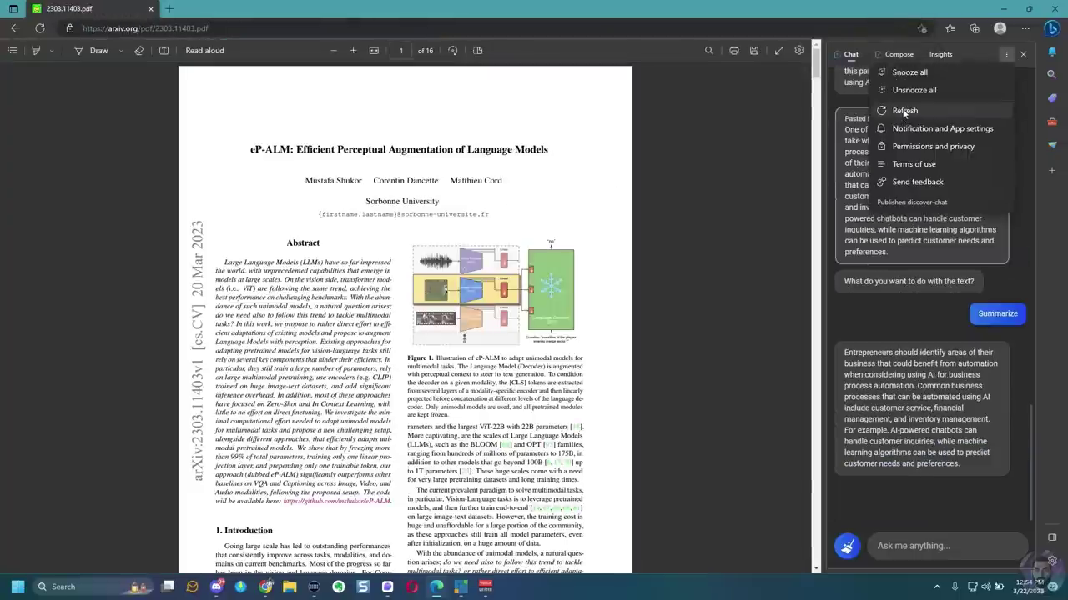
click(905, 111)
text(Summar)
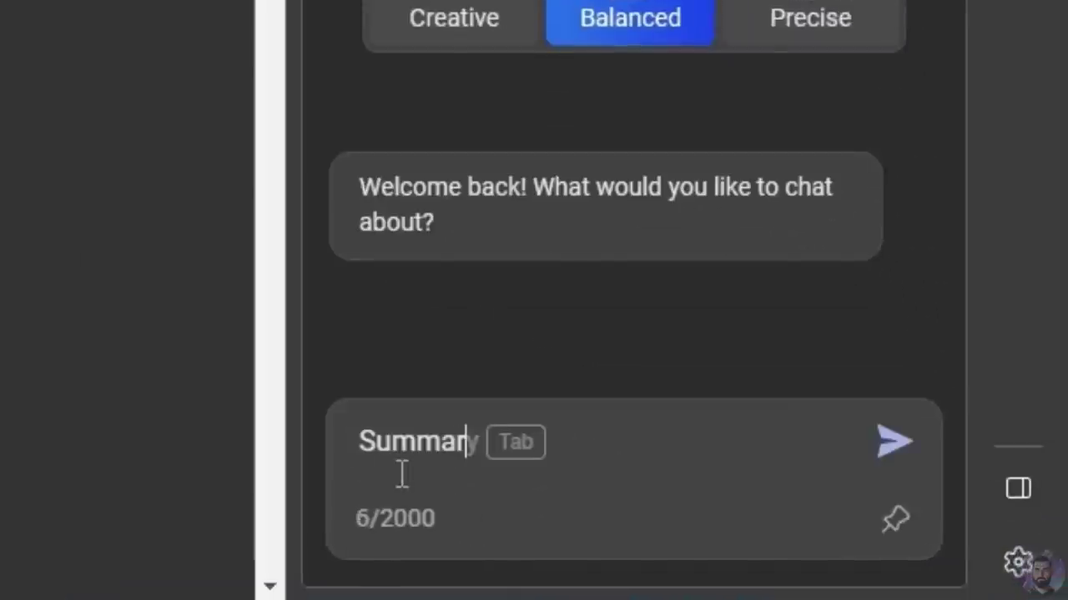
text(ize the main point)
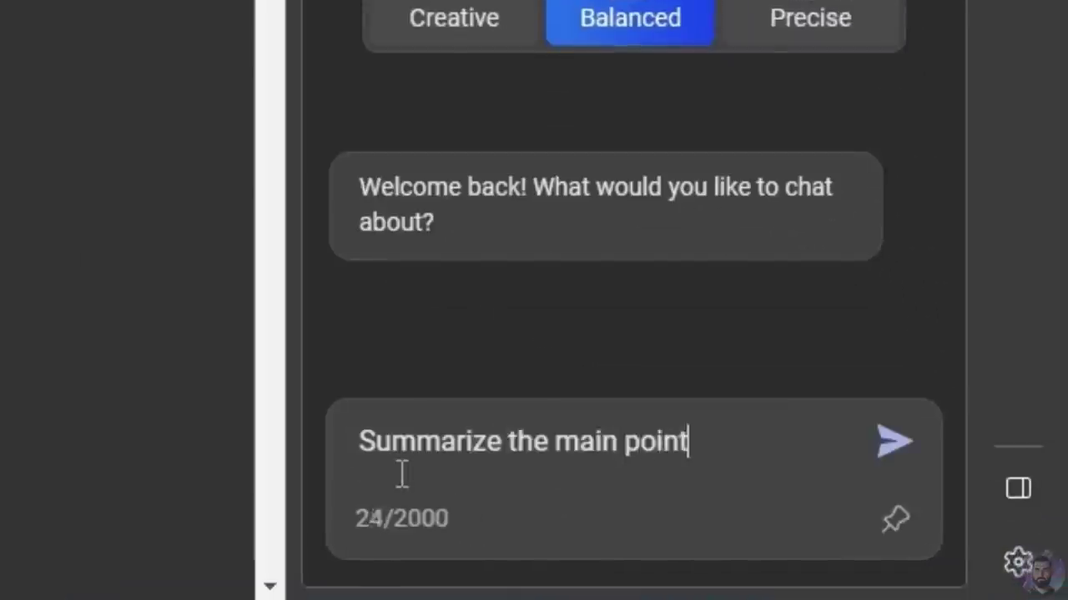
text(s of this PDF)
key(Return)
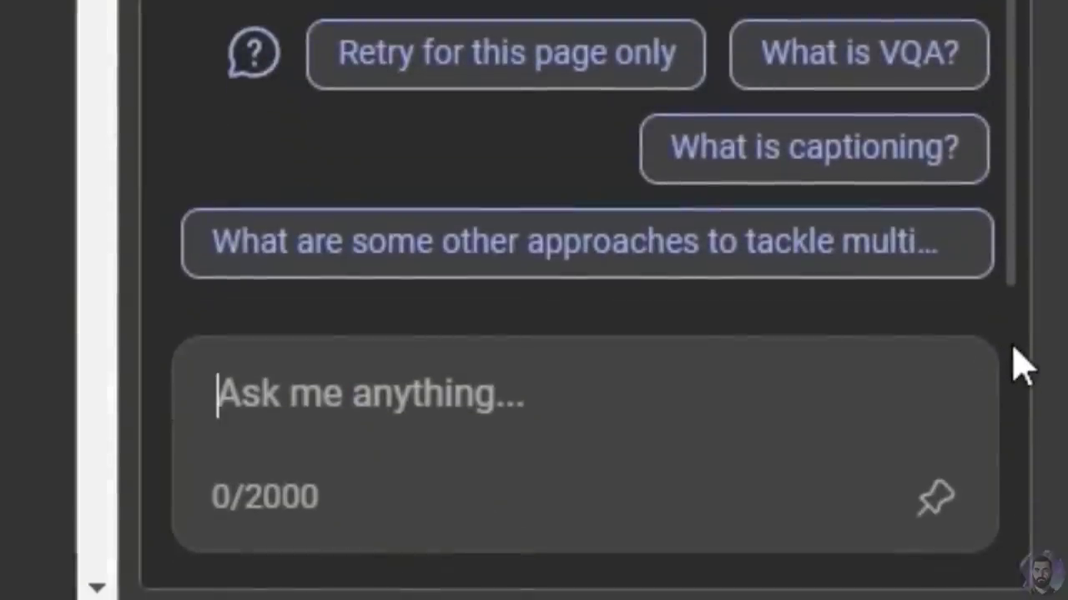
Step: Ask Bing to 'Explain the main benefits of this research like I'm 5', then start a follow-up question
text(Explain th)
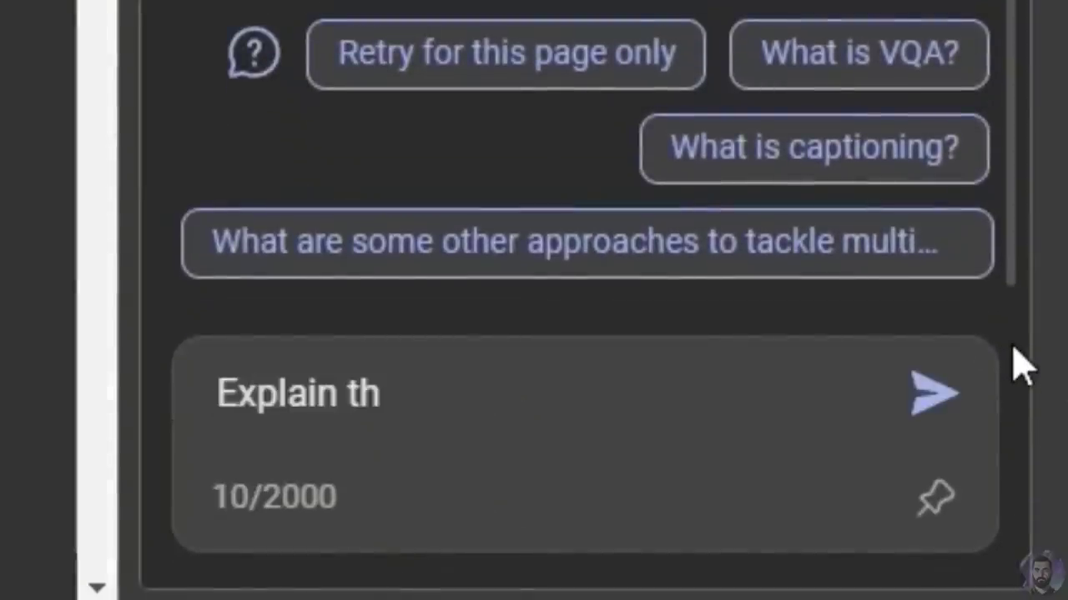
text(e main benefits of)
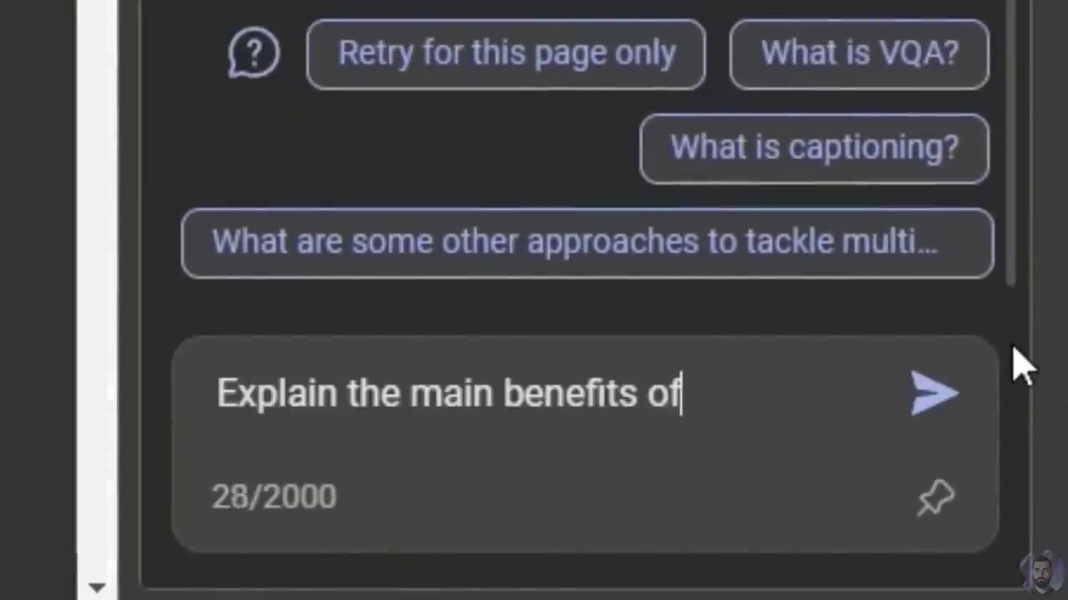
text( this research like I'm 5)
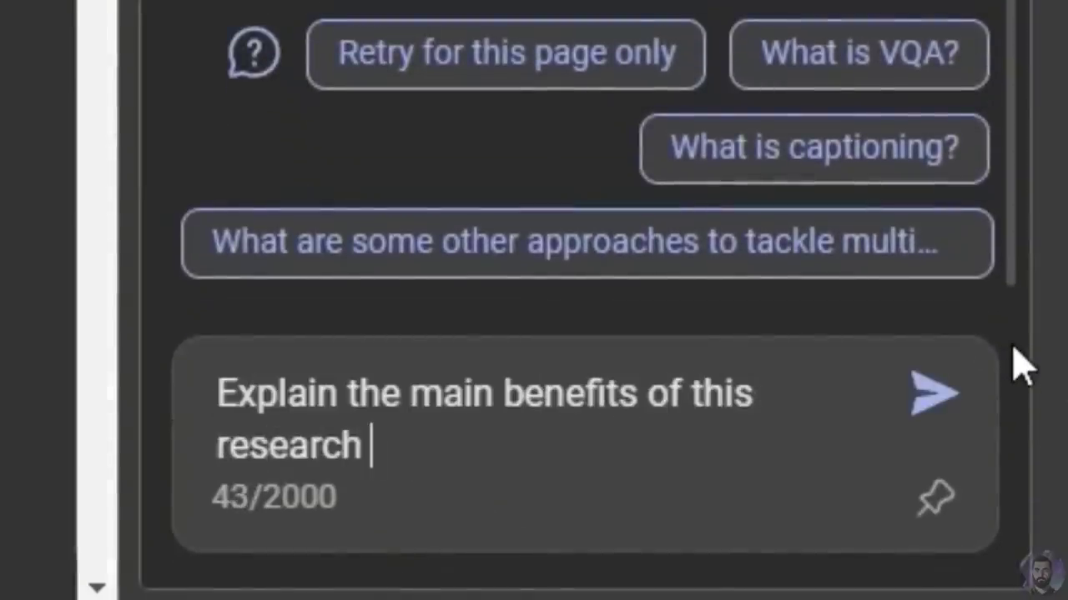
key(Return)
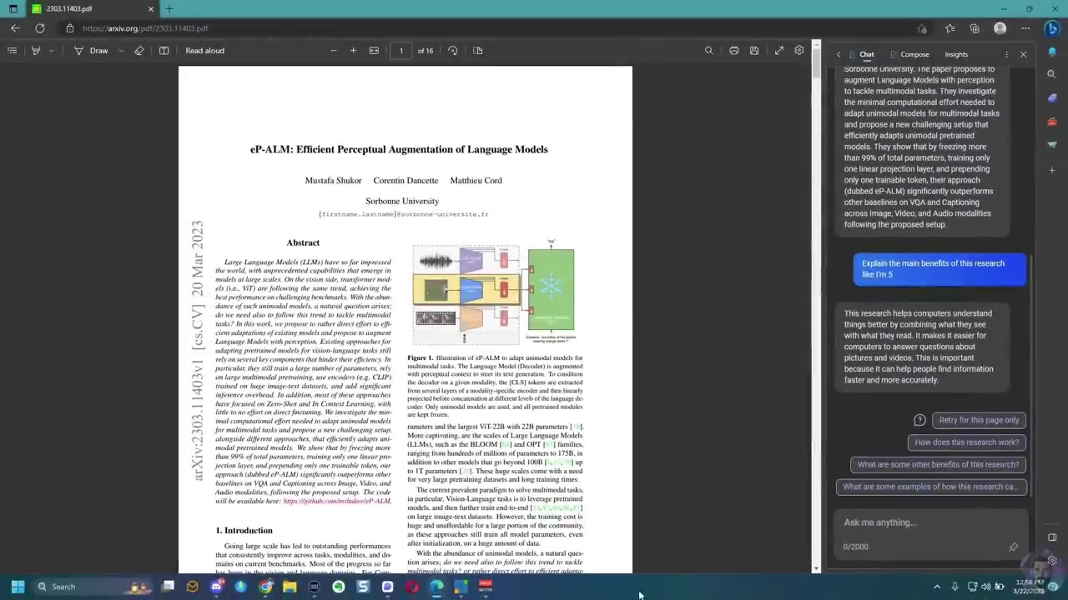
text(Why would this re)
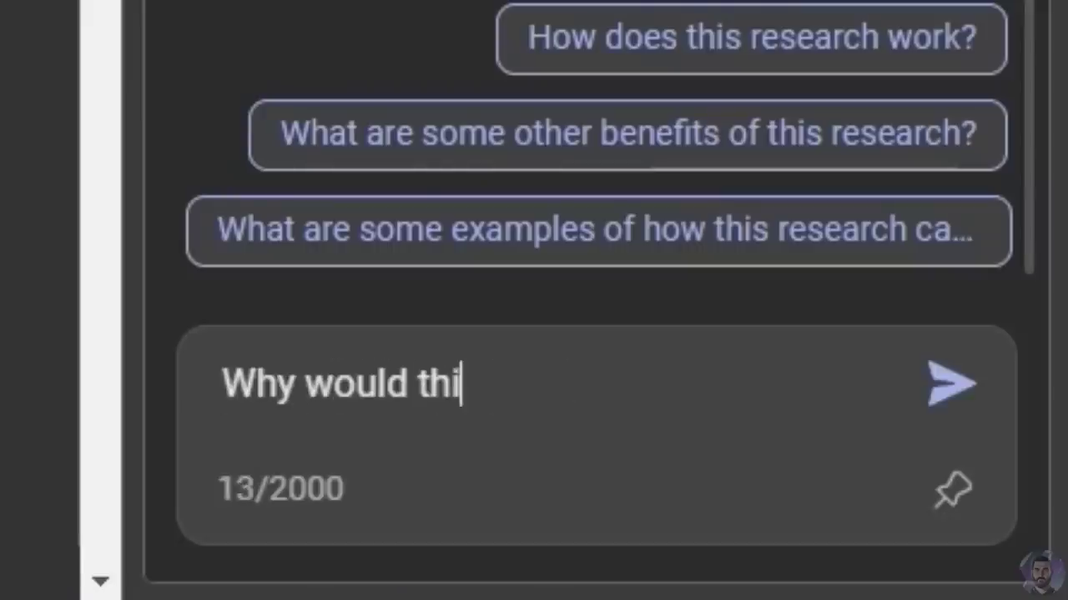
text(search be benef)
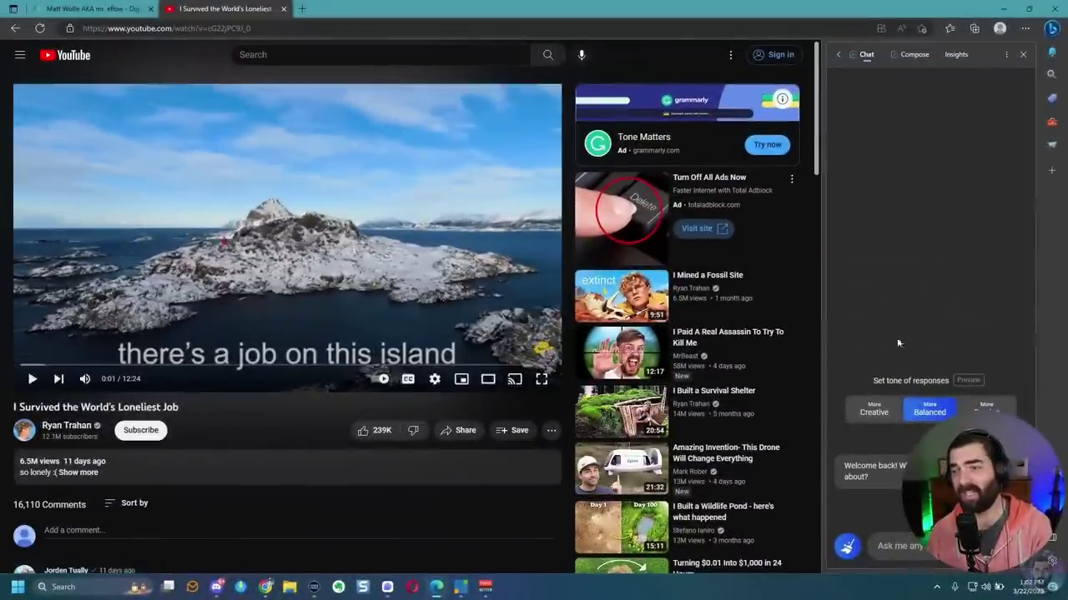
Step: Ask Bing chat in the sidebar 'What is this YouTube video about?'
click(897, 541)
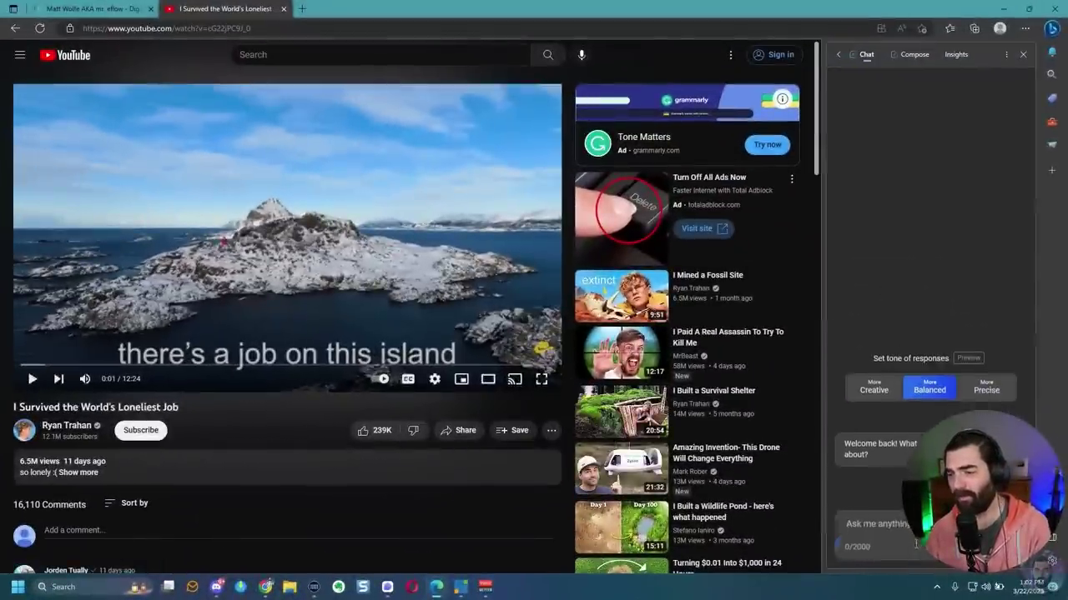
text(What i)
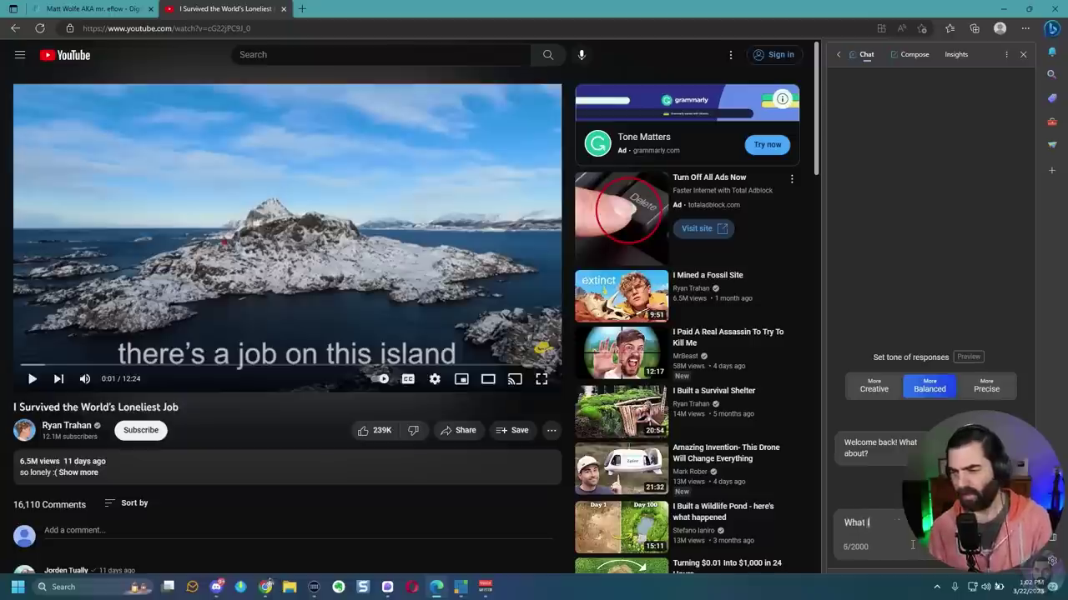
text(s this YouTube video about?)
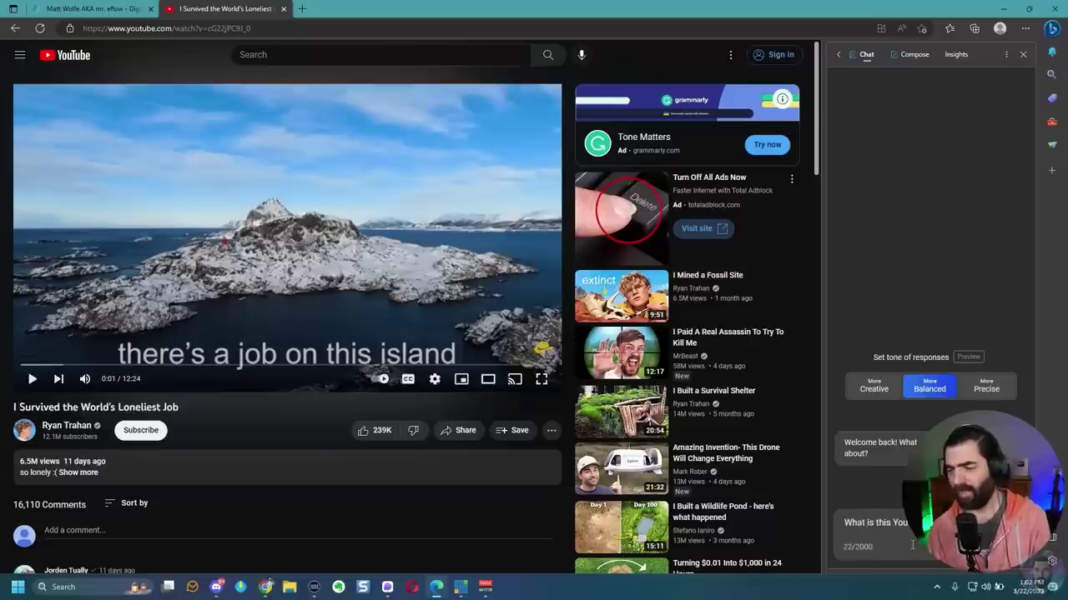
key(Return)
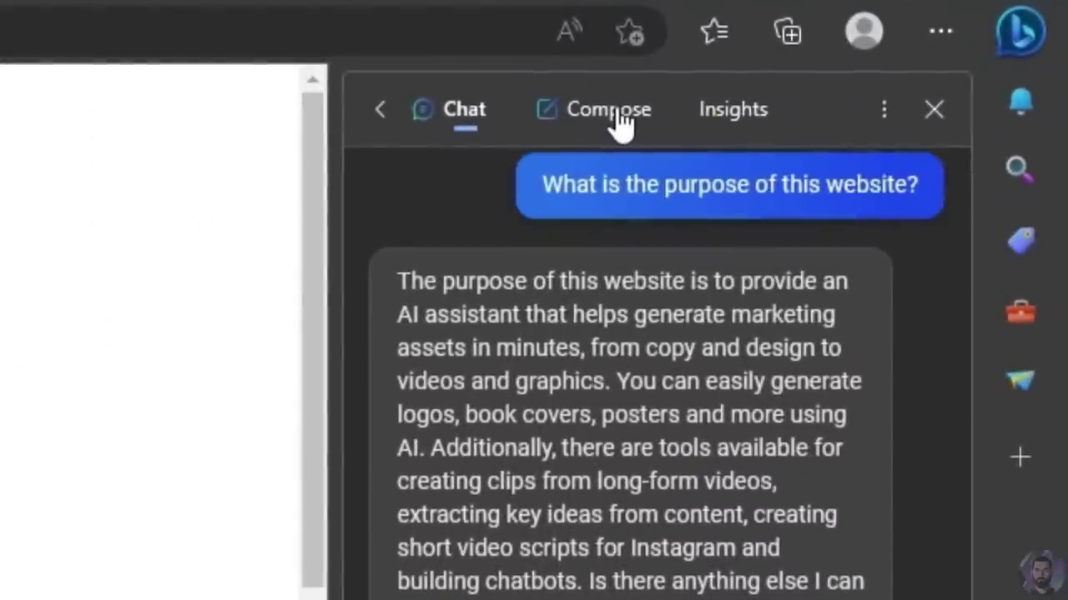
Step: In Compose, generate an Email draft from 'Write an email to tell a potential sponsor that I'm not interested'
click(622, 123)
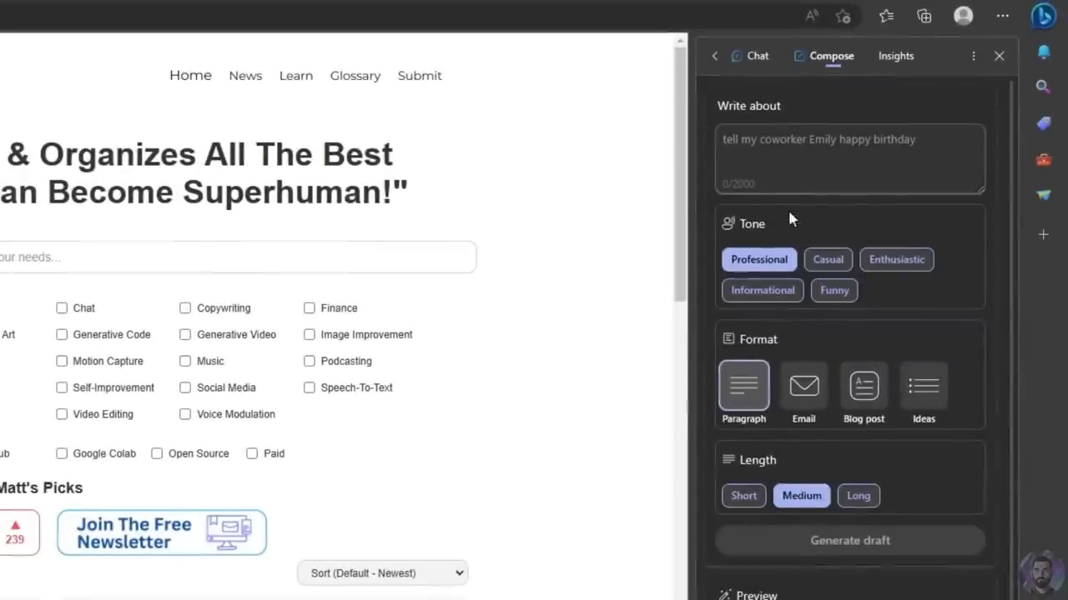
click(844, 155)
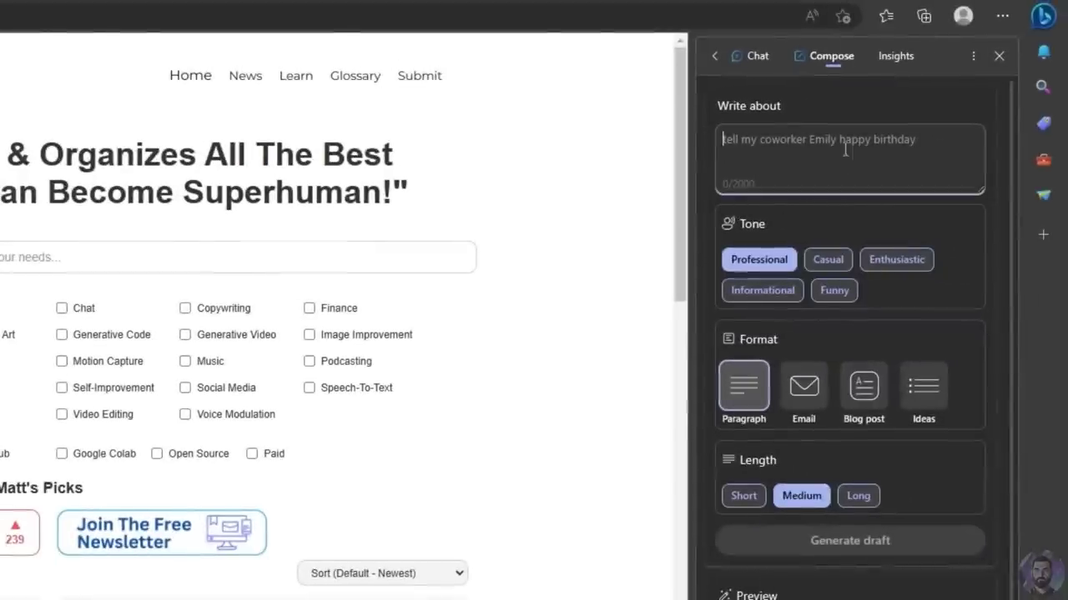
click(810, 404)
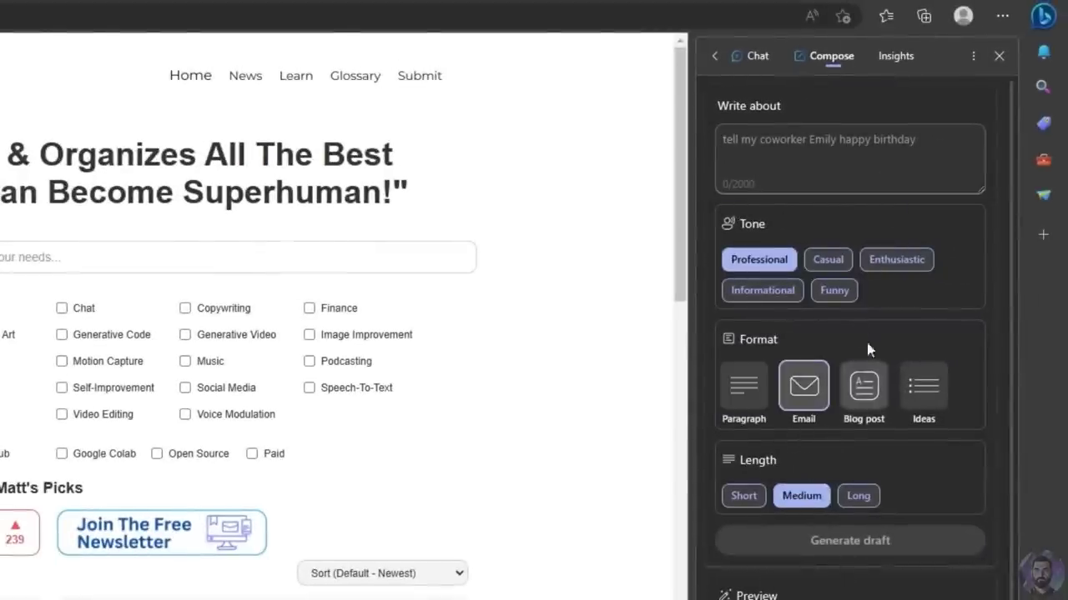
text(Write an em)
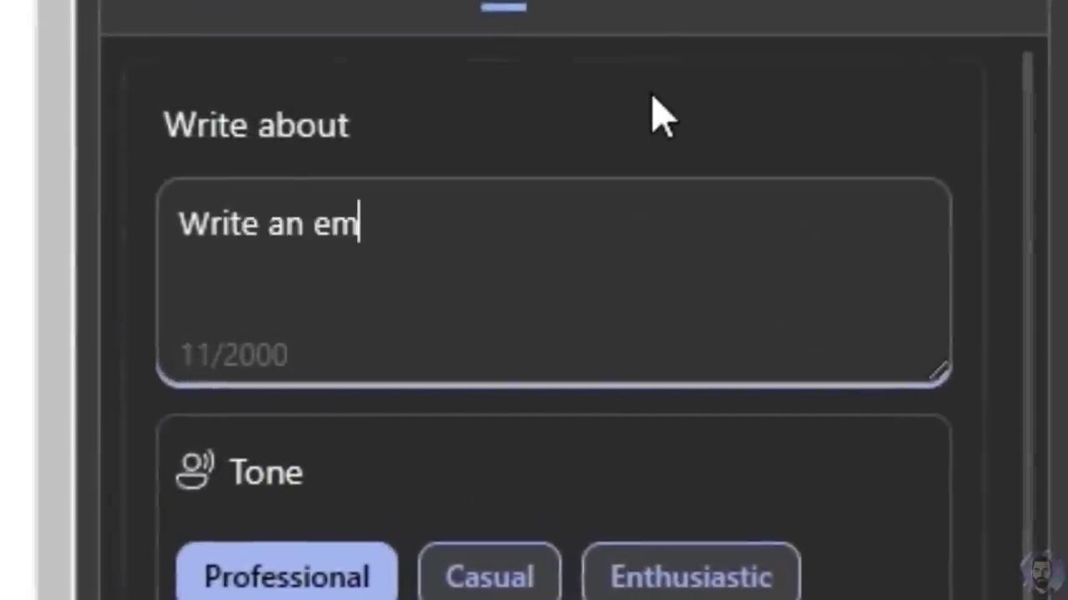
text(ail to tell )
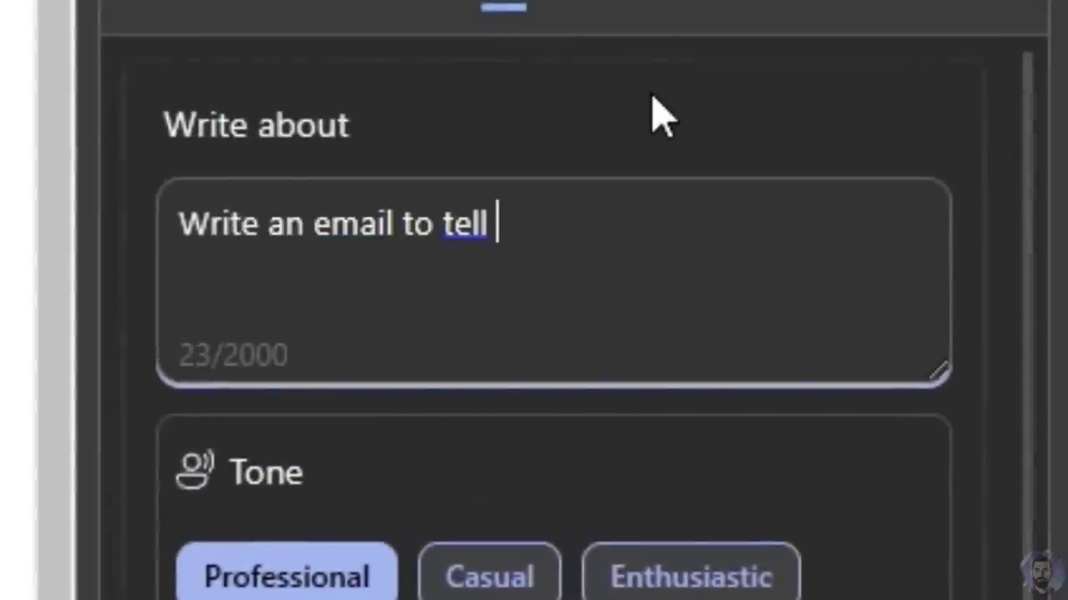
text(a potential sponsor that I'm n)
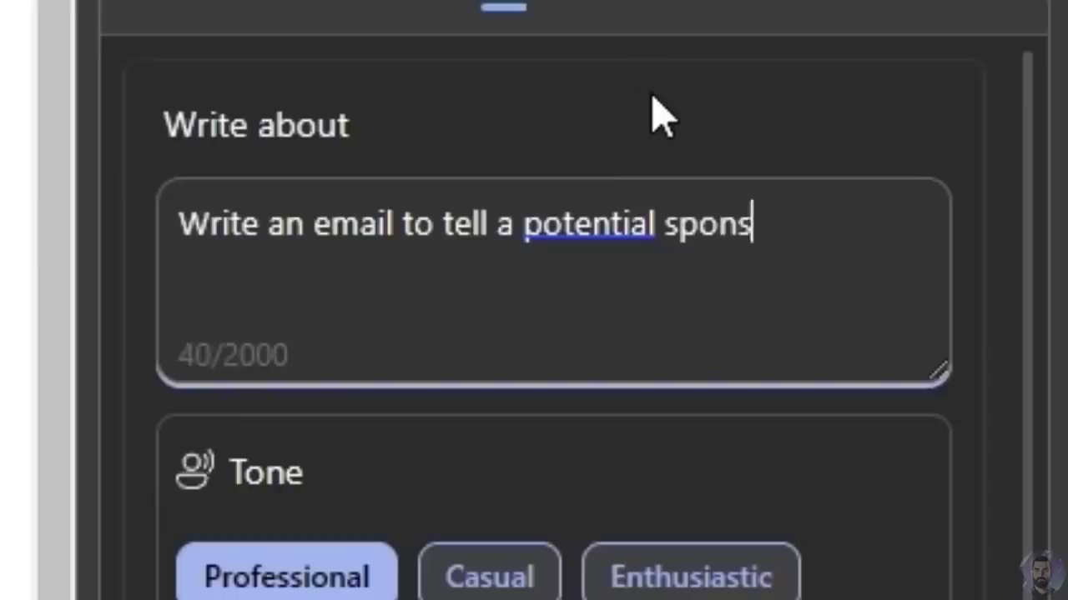
text(ot interested)
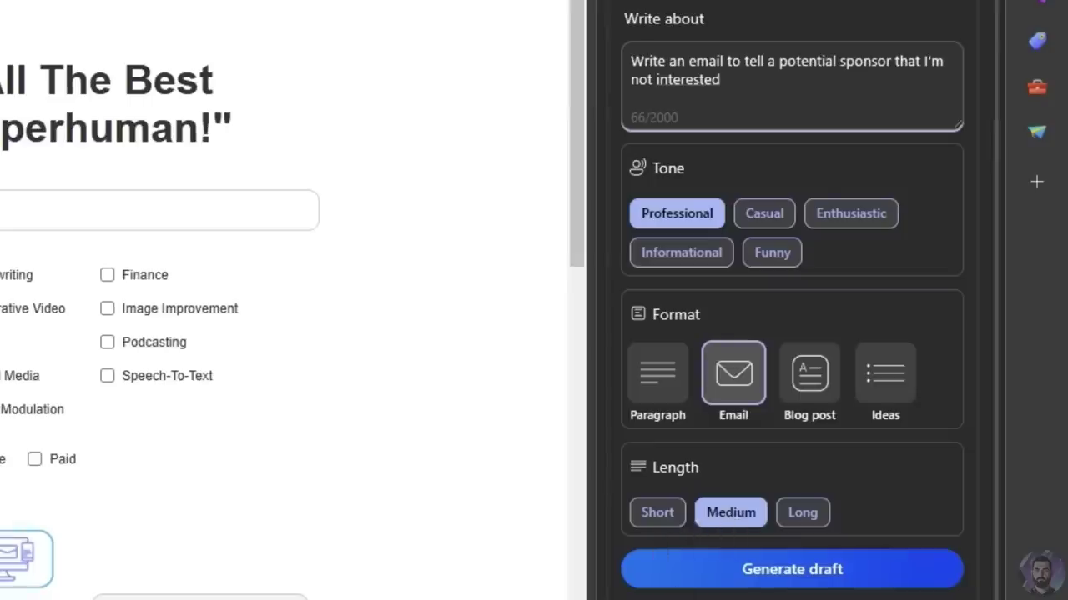
click(799, 570)
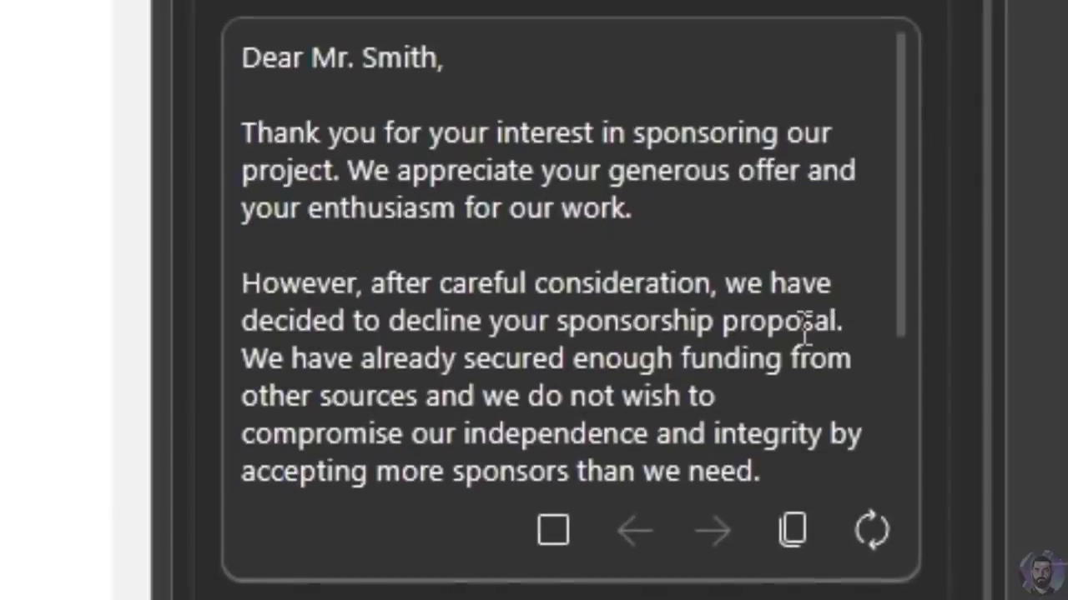
scroll(589, 317, down, 5)
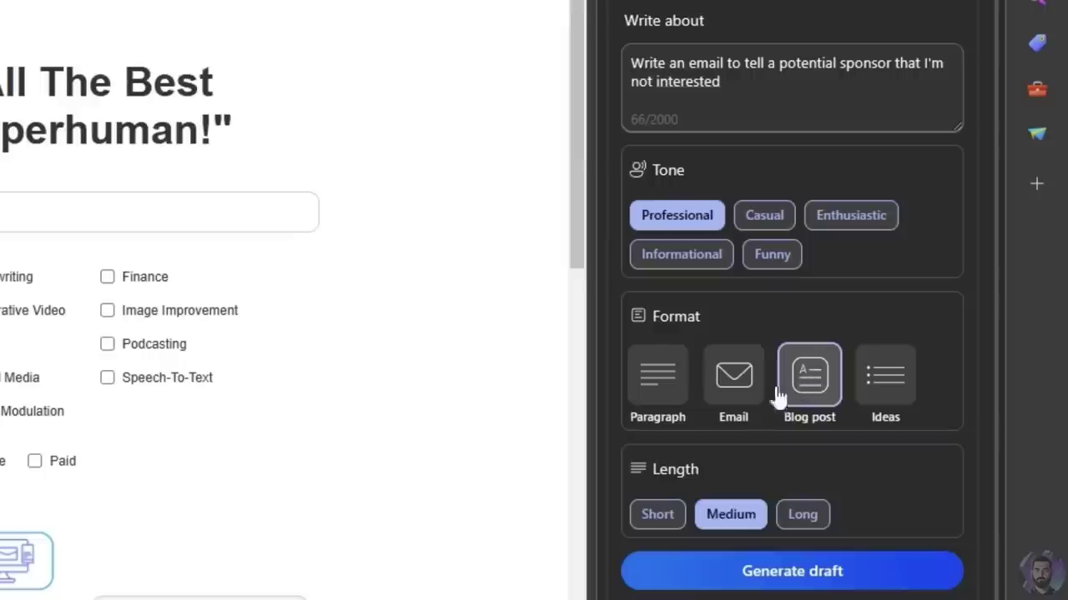
Step: Generate a Long, Funny draft from 'Write a blot post about how generative AI is taking over the world.'
click(799, 517)
click(784, 259)
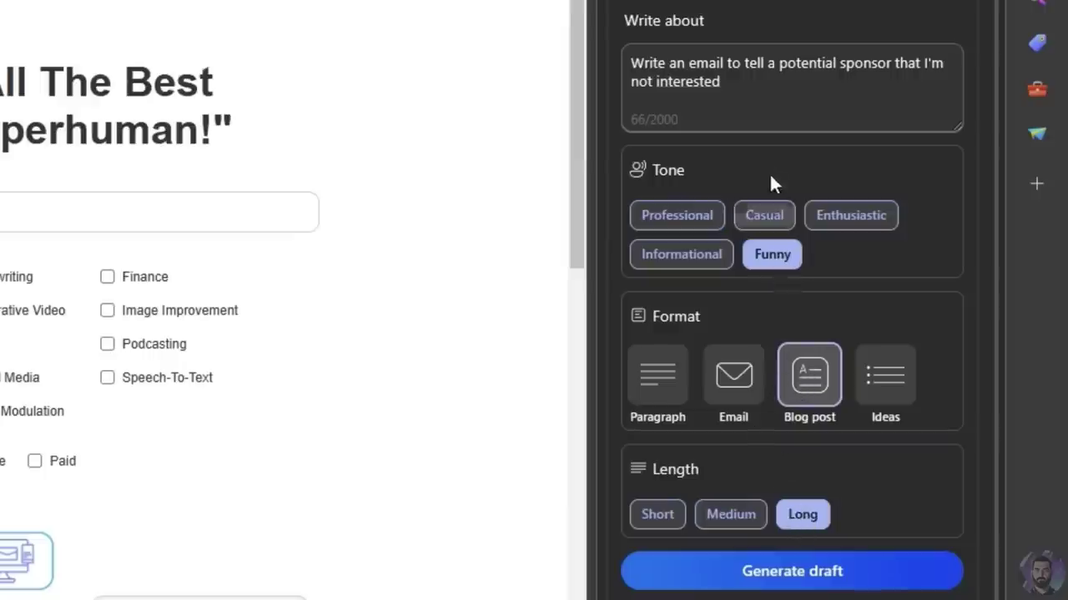
triple_click(759, 93)
text(Write a blot)
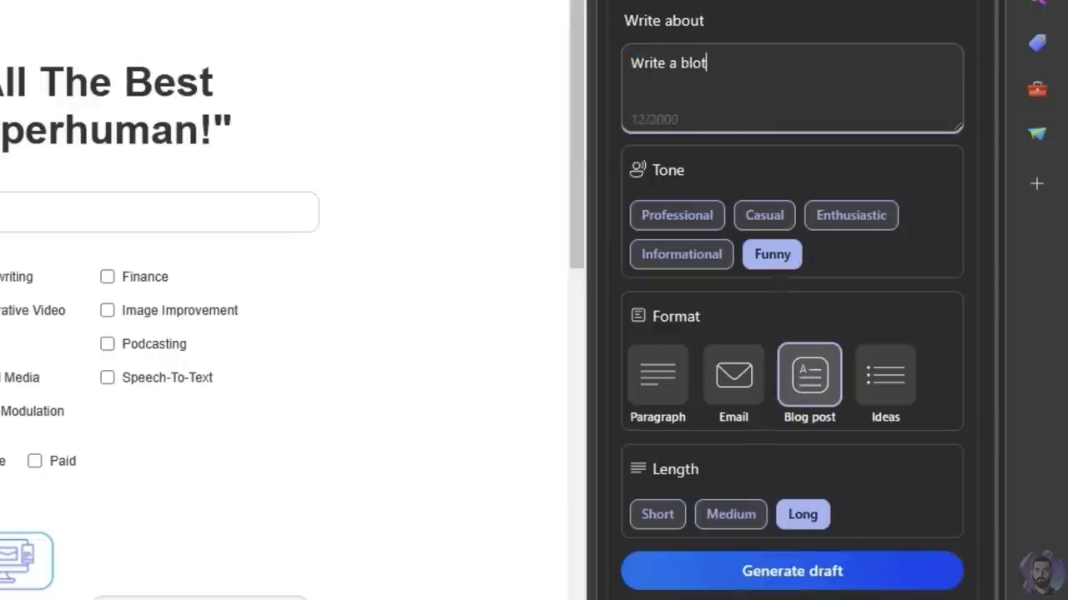
key(BackSpace)
text(g post about how)
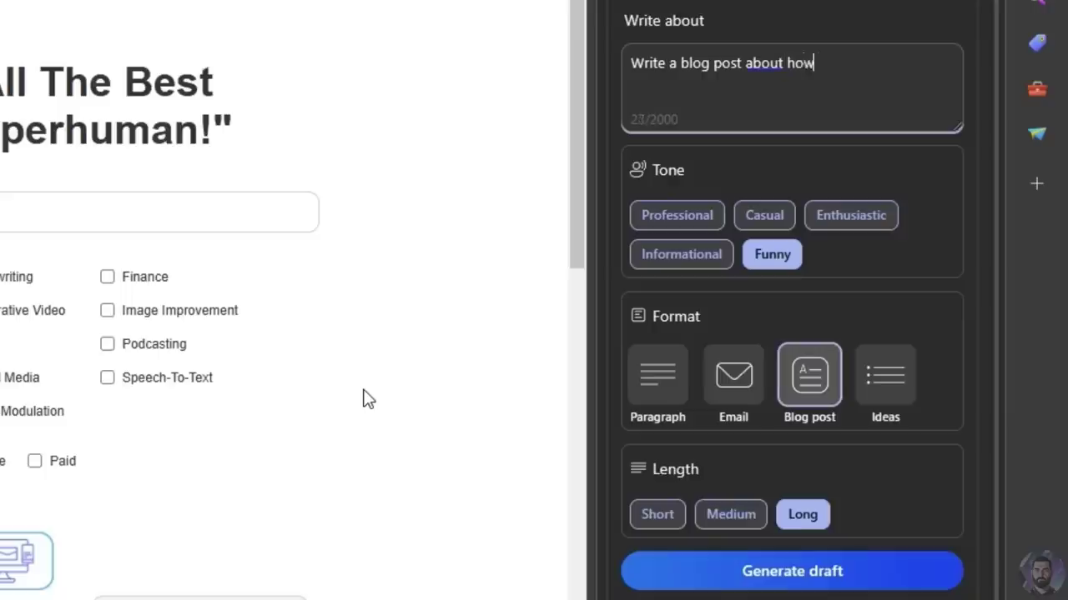
text( generative AI is )
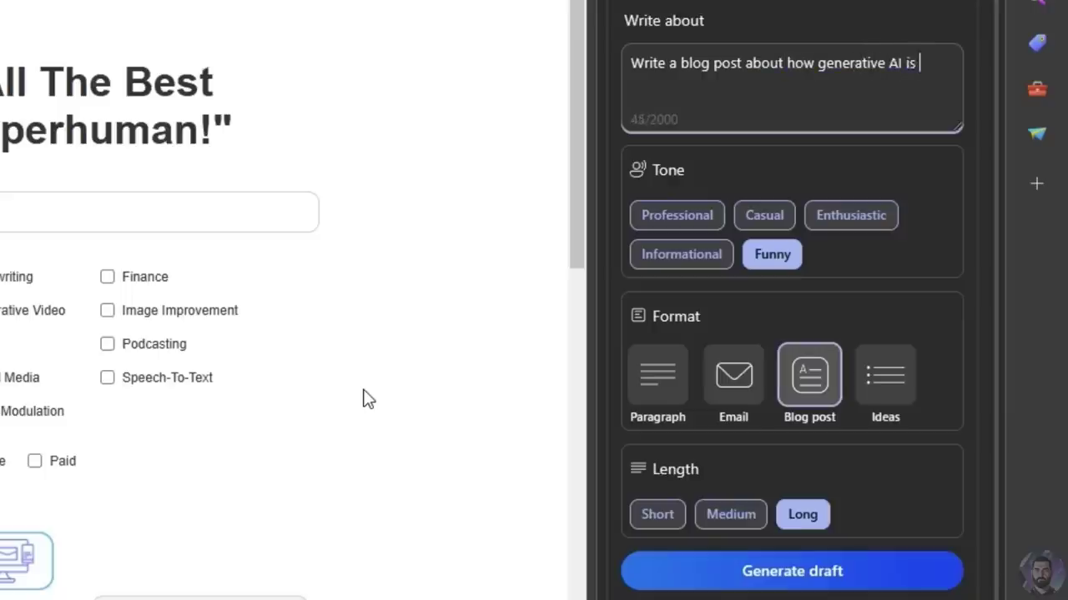
text(taking over the world.)
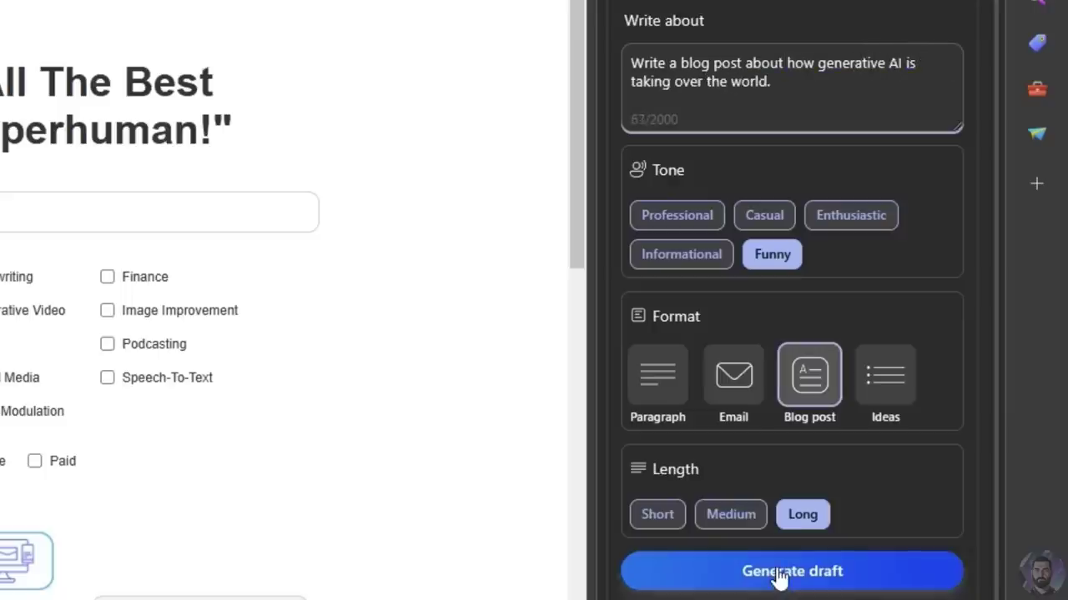
click(777, 575)
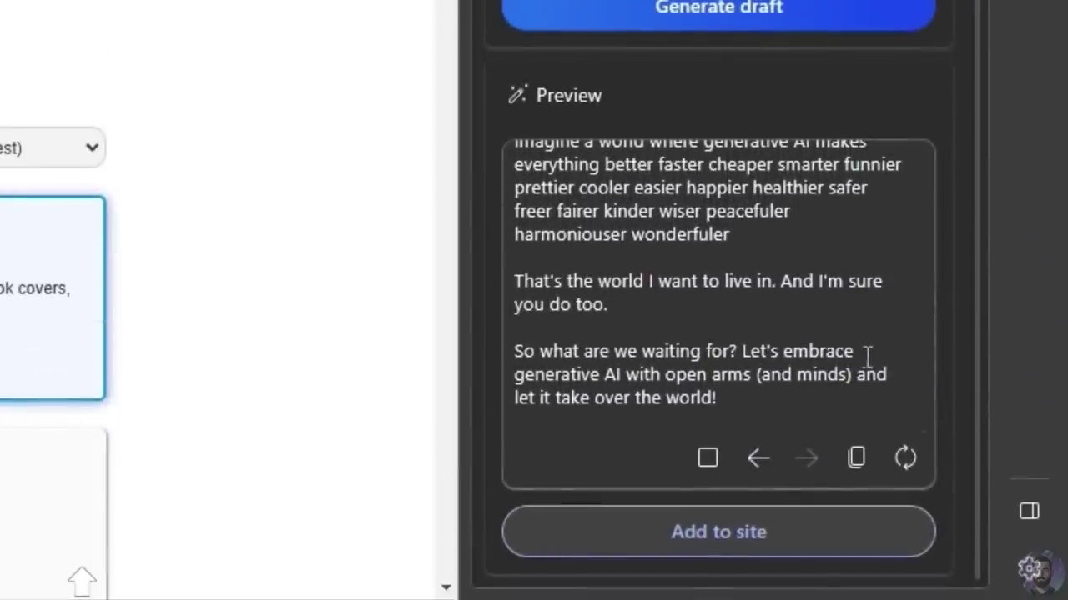
scroll(872, 368, up, 15)
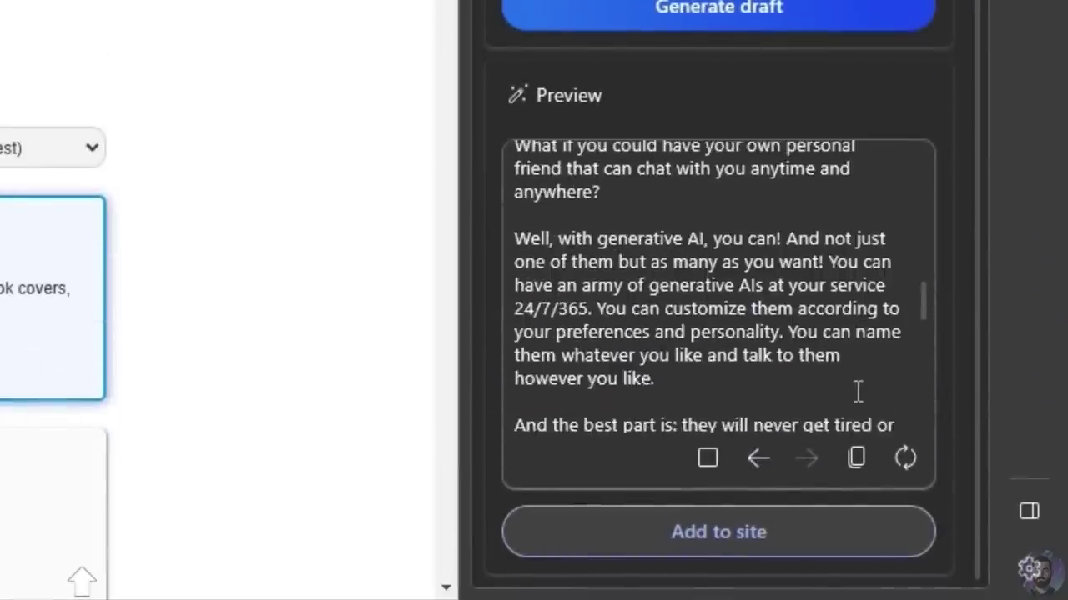
scroll(852, 391, up, 5)
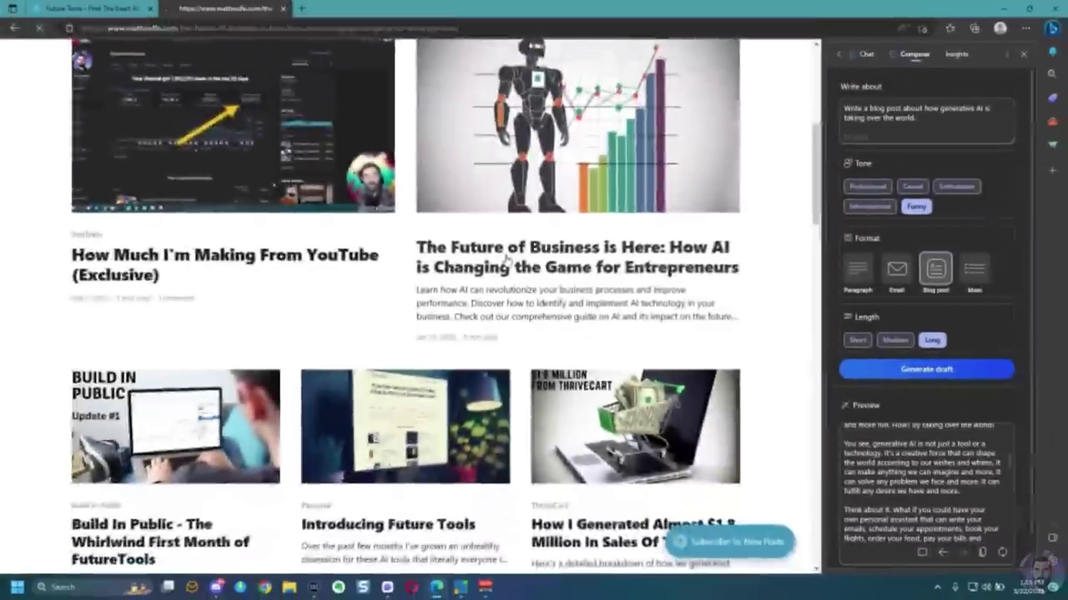
Step: On the AI business article, generate Professional, Medium Ideas for 'Write some blog post ideas based on the current article in my browser.'
click(478, 239)
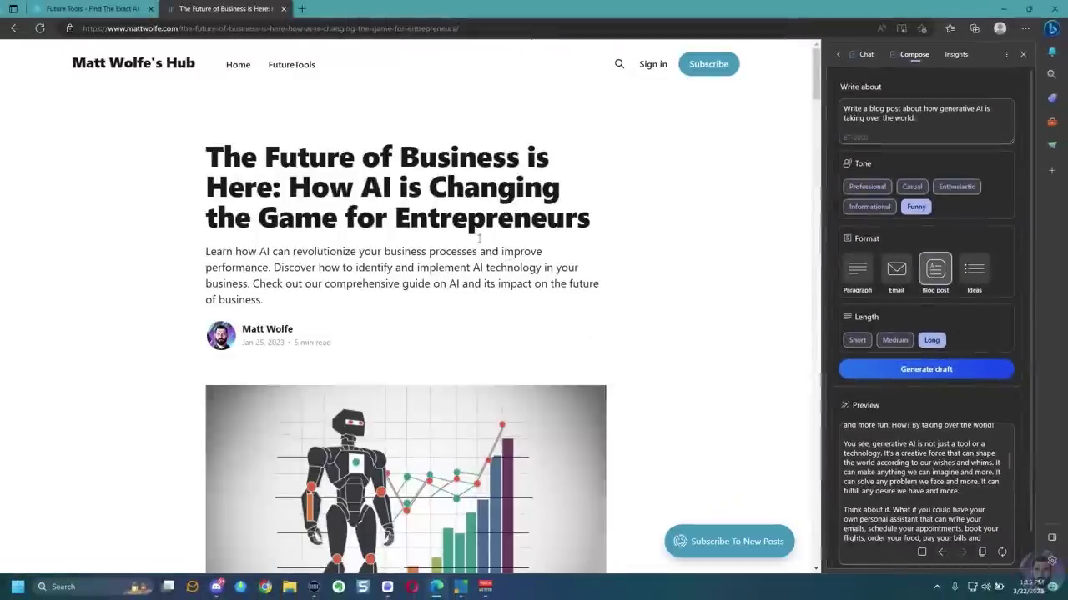
drag(934, 118, 825, 95)
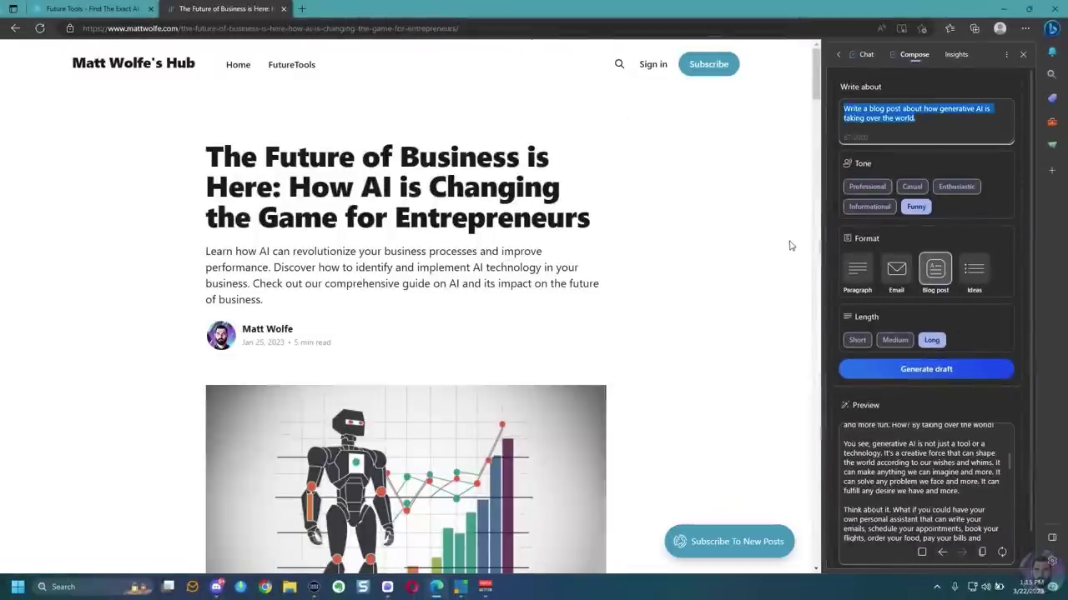
click(975, 271)
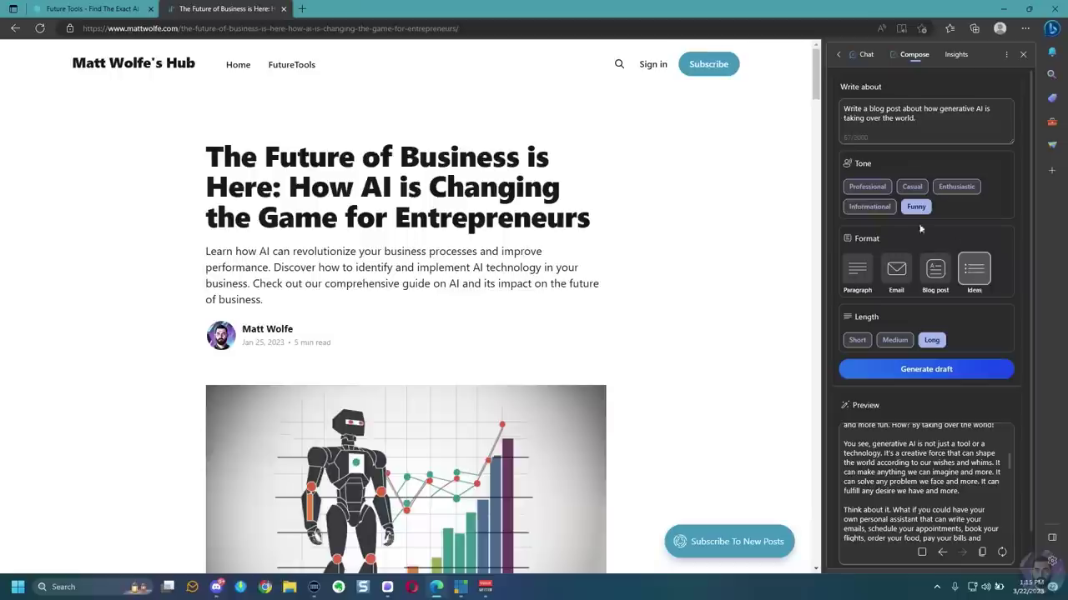
click(867, 188)
click(895, 340)
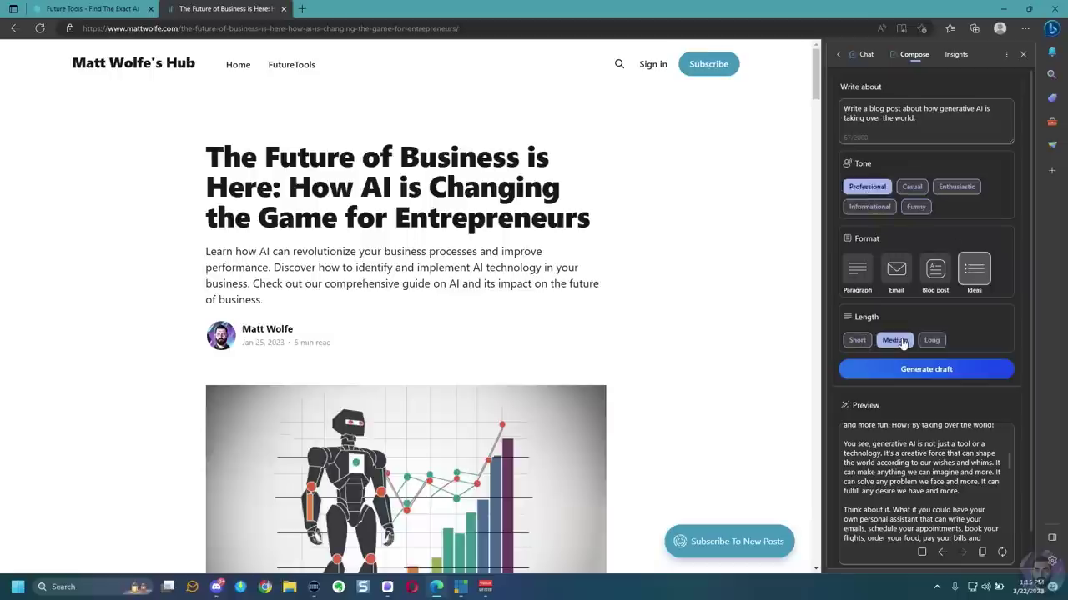
key(ctrl+a)
text(Write some b)
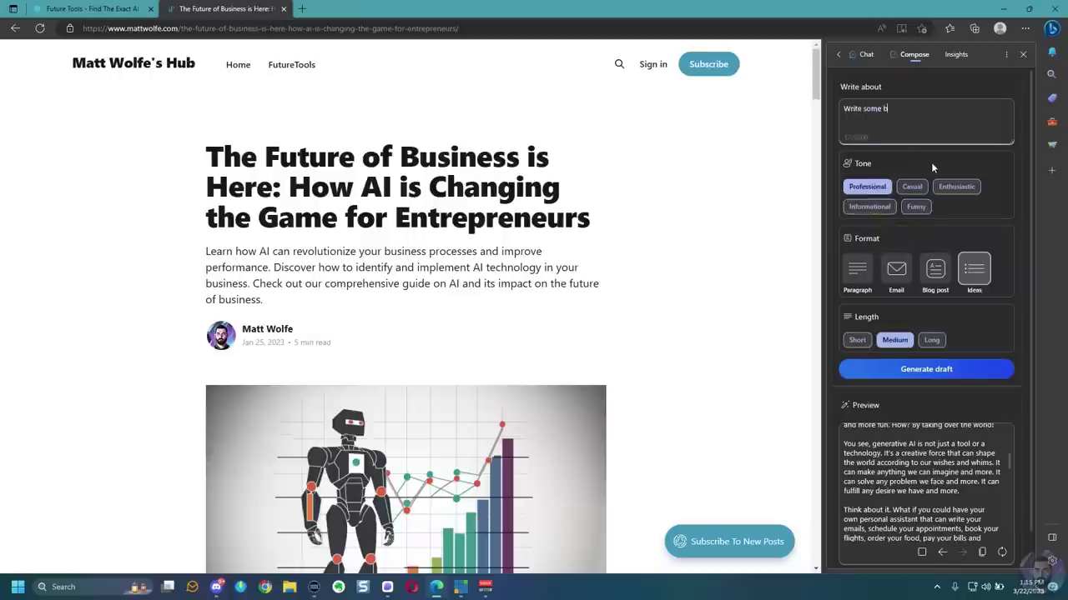
text(log post ideas bas)
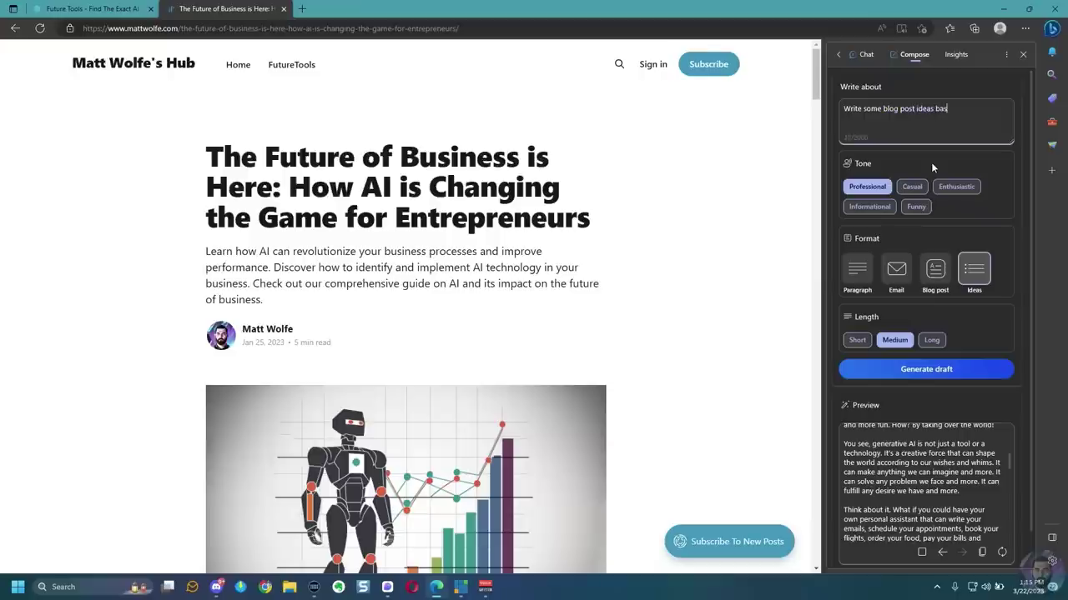
text(ed on the current article in my browser.)
click(899, 368)
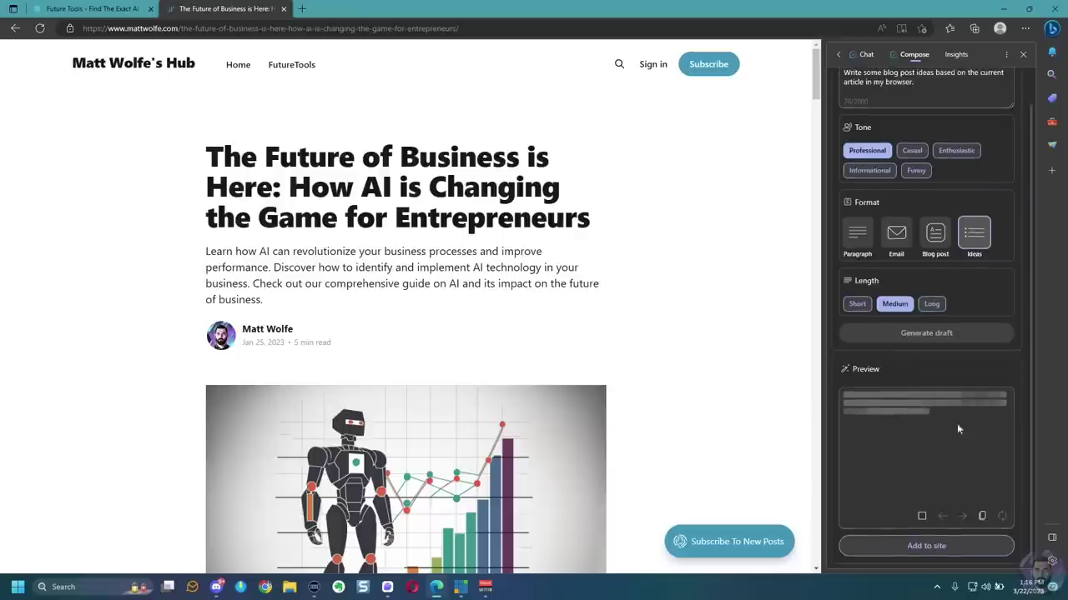